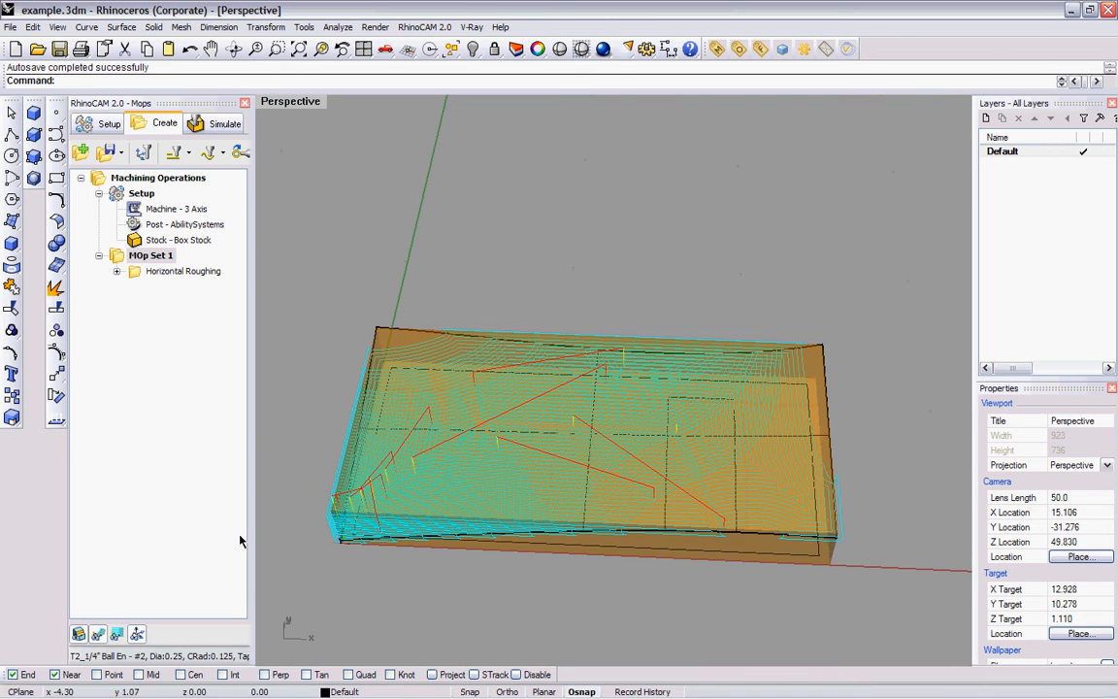
Step: Hide the box stock and the Horizontal Roughing toolpath so only the model geometry is displayed
right_click_drag(693, 489, 701, 400)
left_click(79, 634)
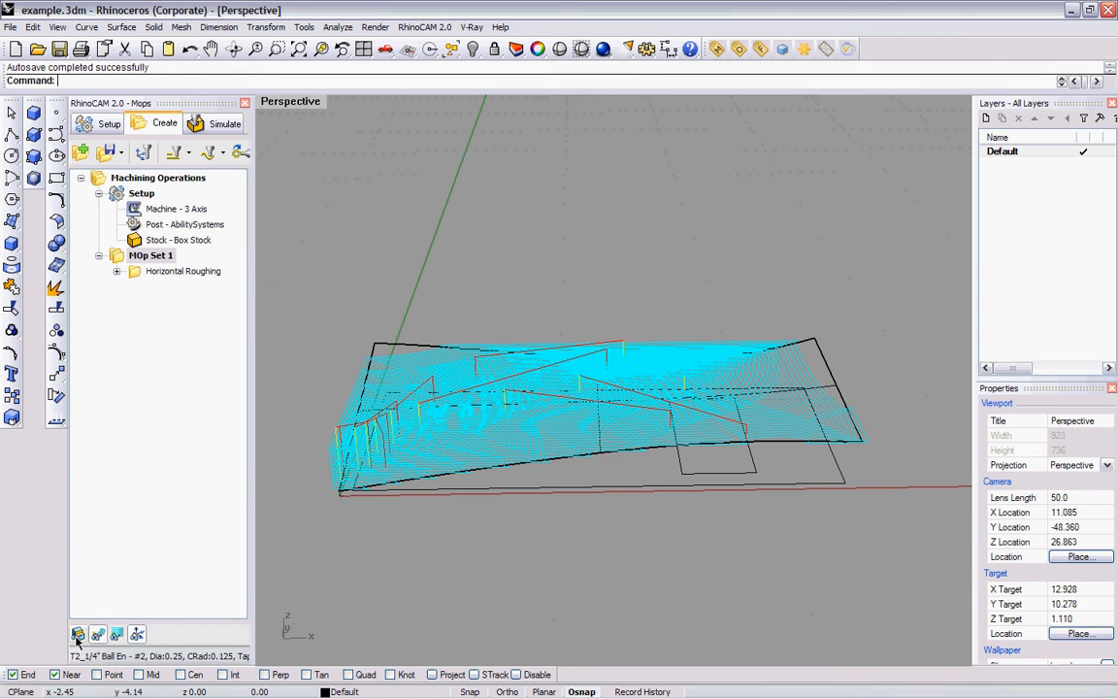
left_click(98, 635)
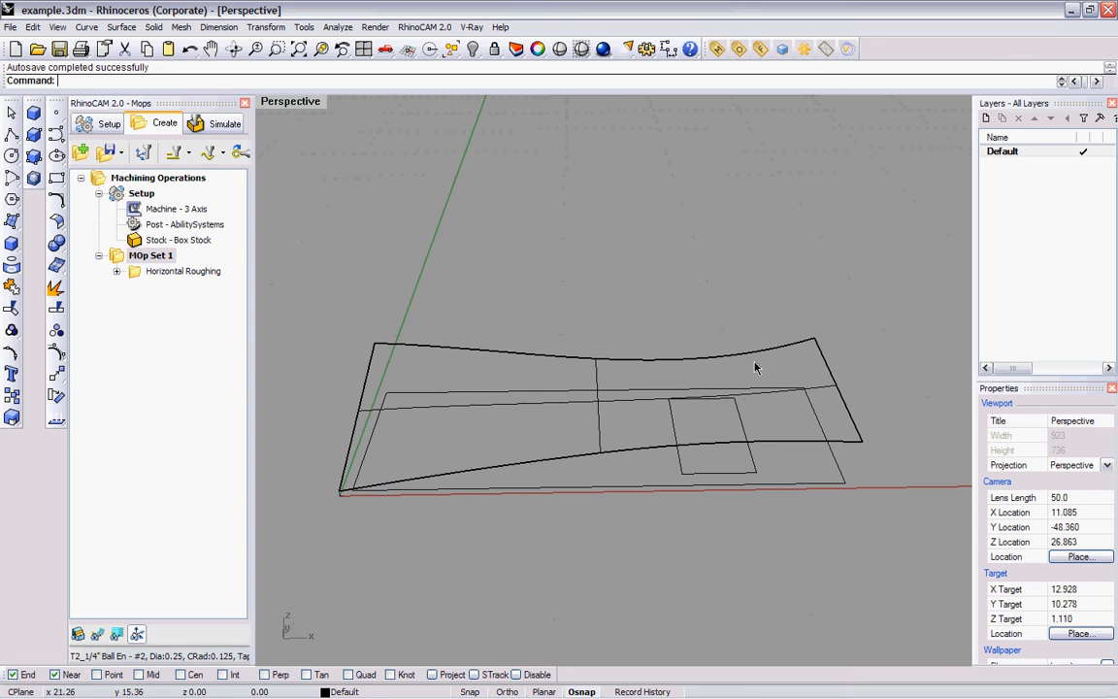
Step: Start a Parallel Finishing operation on the curved surface using the T2 1/4" Ball Endmill (Surfacing)
right_click_drag(756, 367, 699, 357)
left_click(550, 352)
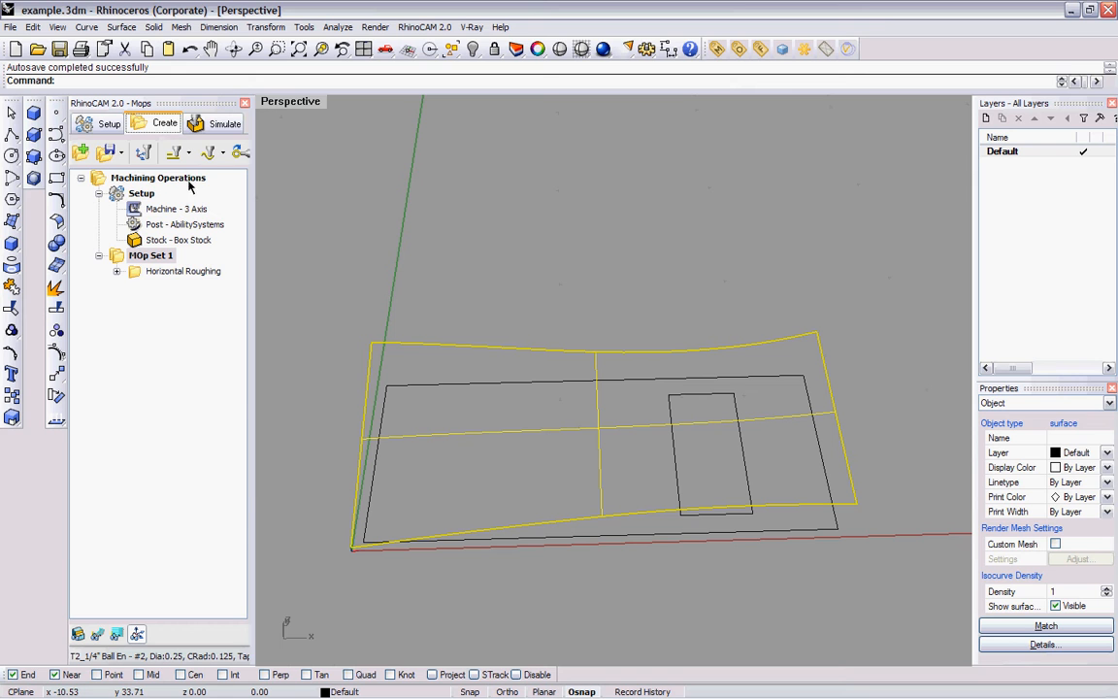
left_click(210, 152)
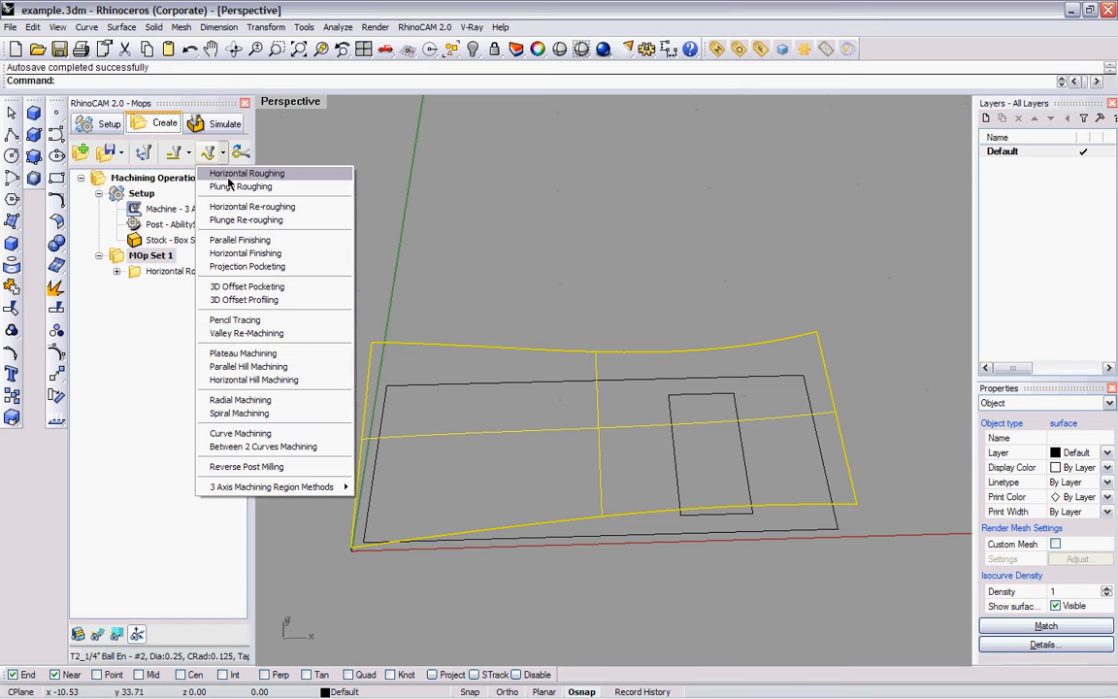
left_click(238, 243)
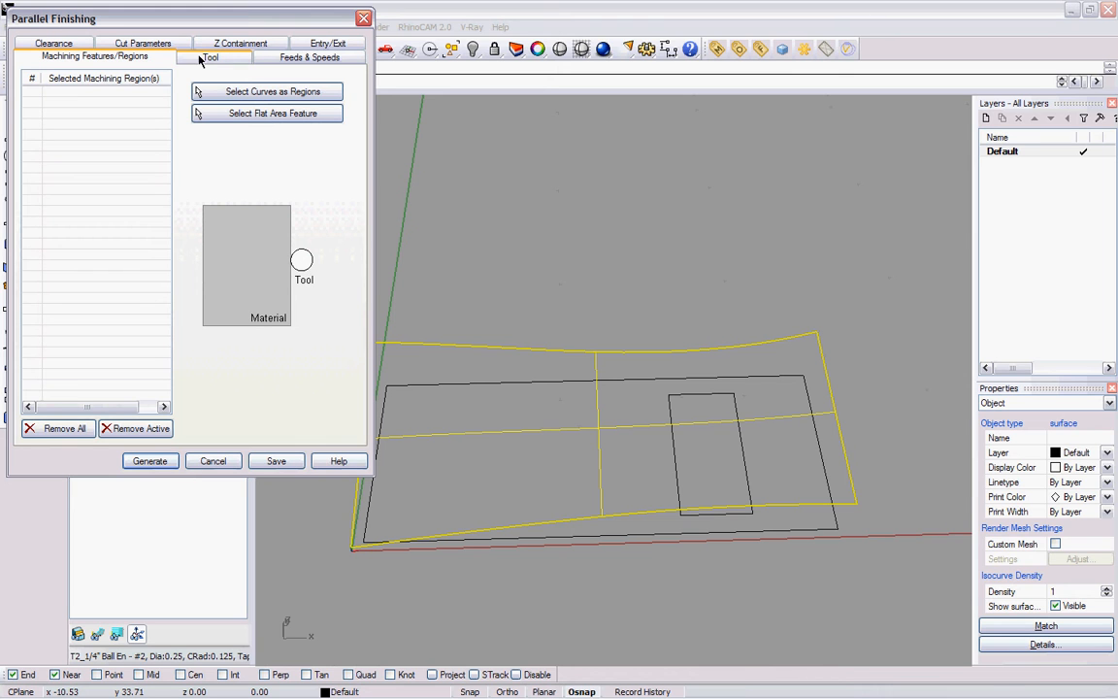
left_click(189, 56)
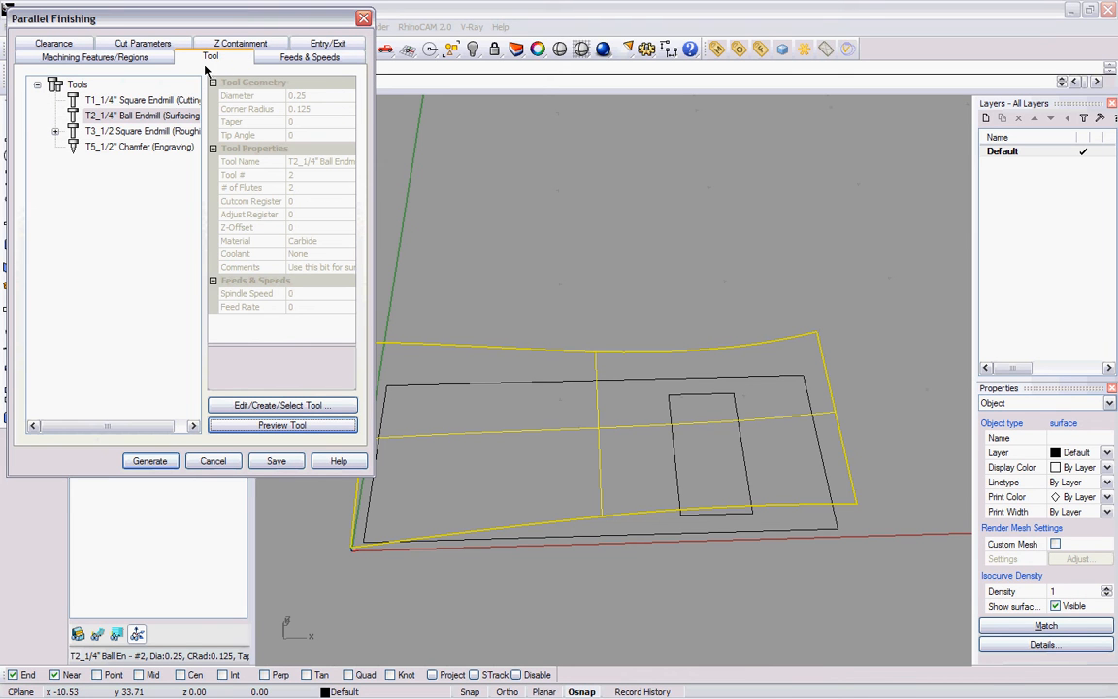
left_click(149, 118)
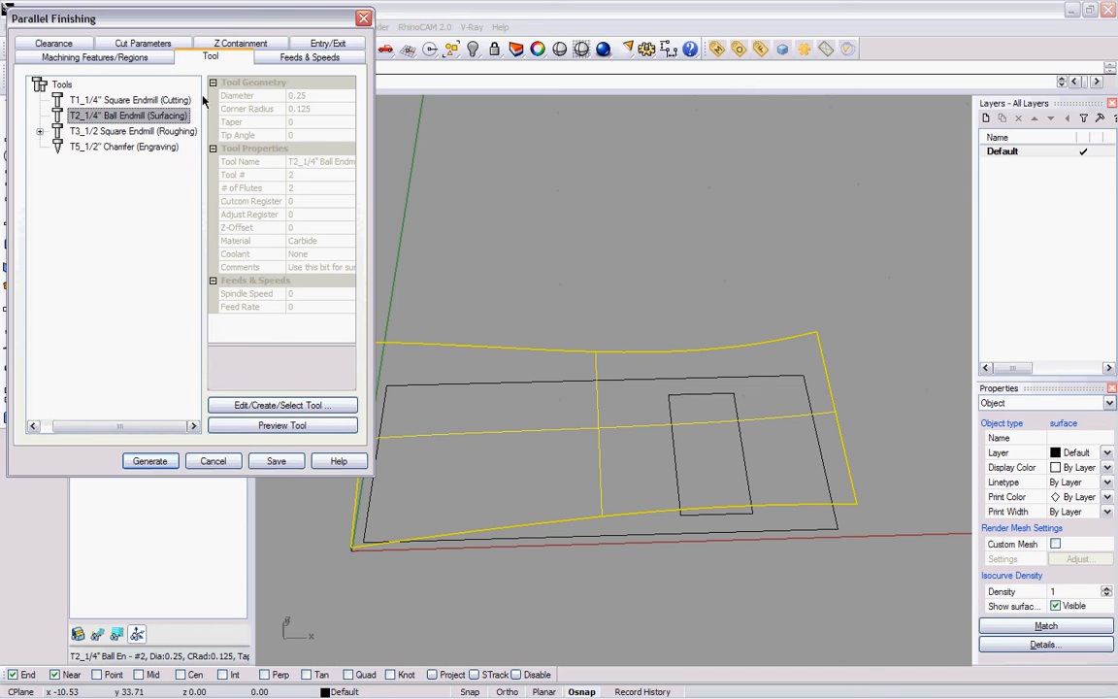
Step: Set the finishing operation's cut feed rate to 240 in/min
left_click(292, 58)
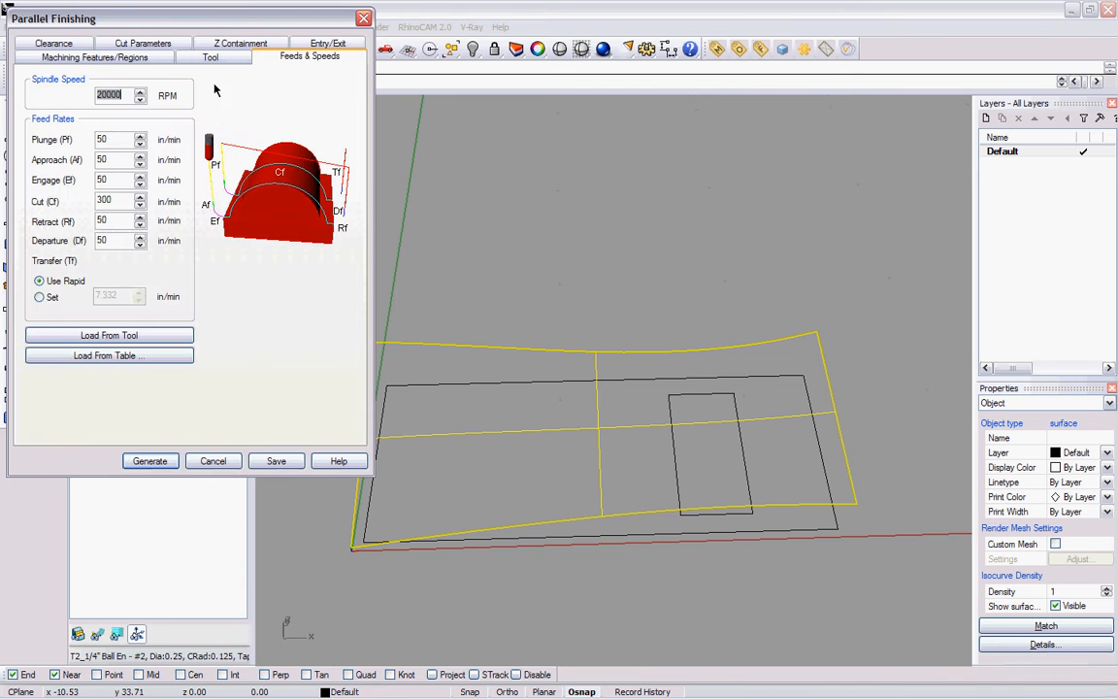
double_click(118, 139)
double_click(118, 159)
double_click(124, 201)
type("240")
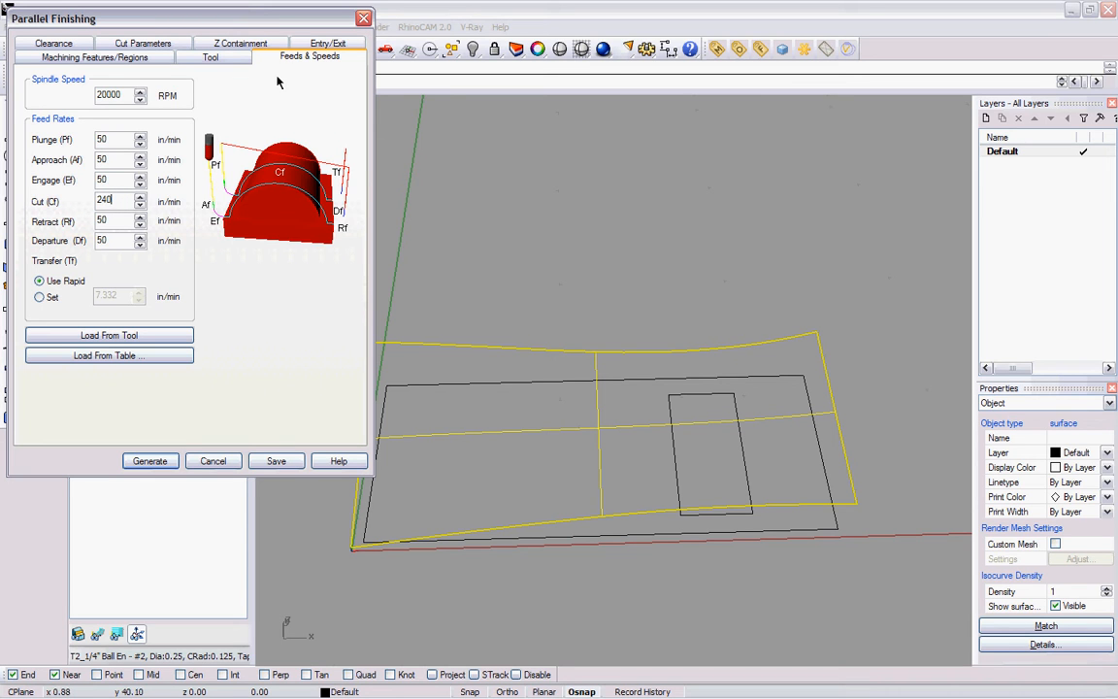
Step: Set the cut transfer method to Skim with a skim clearance of 0.0625
left_click(54, 44)
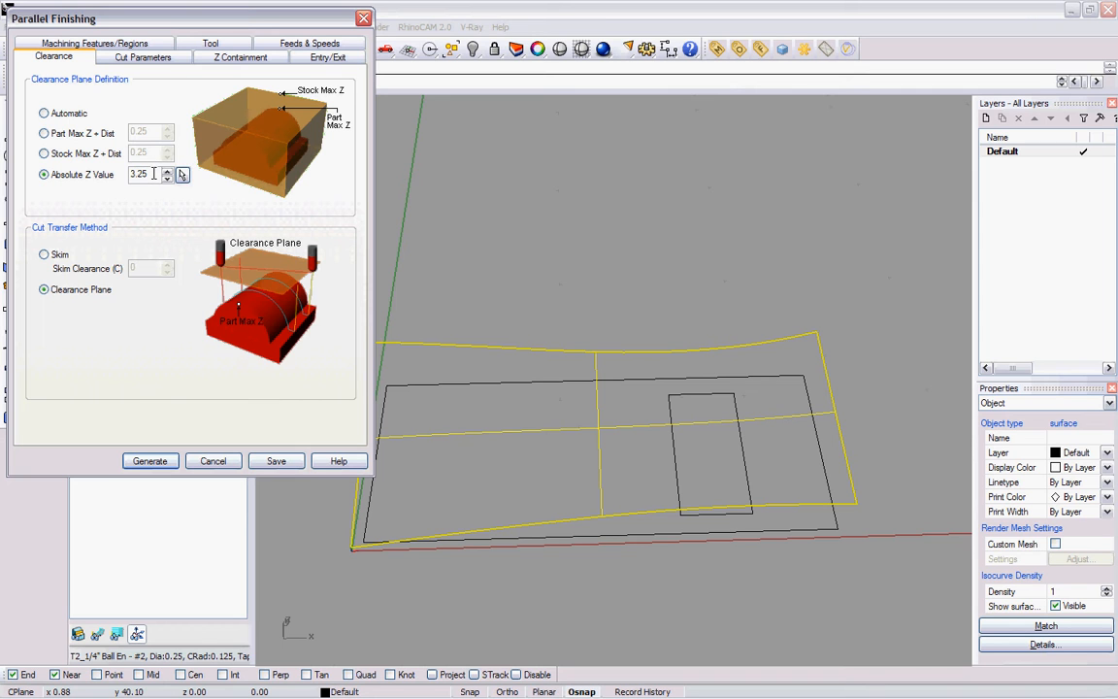
left_click(43, 255)
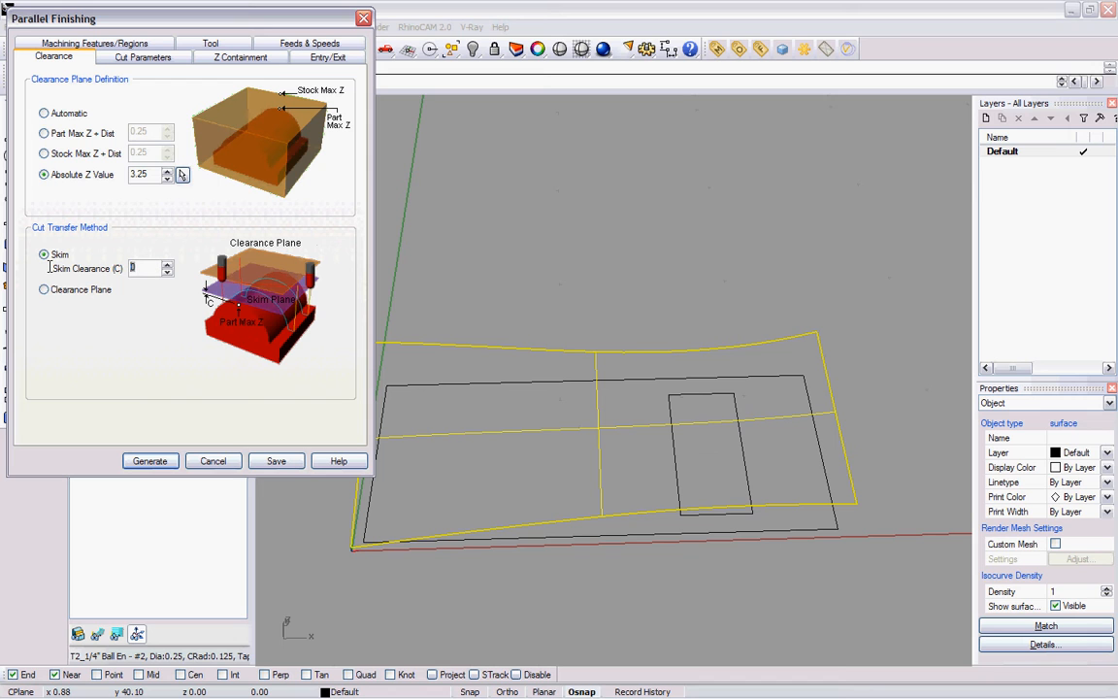
type(".0625")
Step: Try the Climb and Conventional cut directions, return to Mixed, and try a 45-degree angle of cuts
left_click(136, 57)
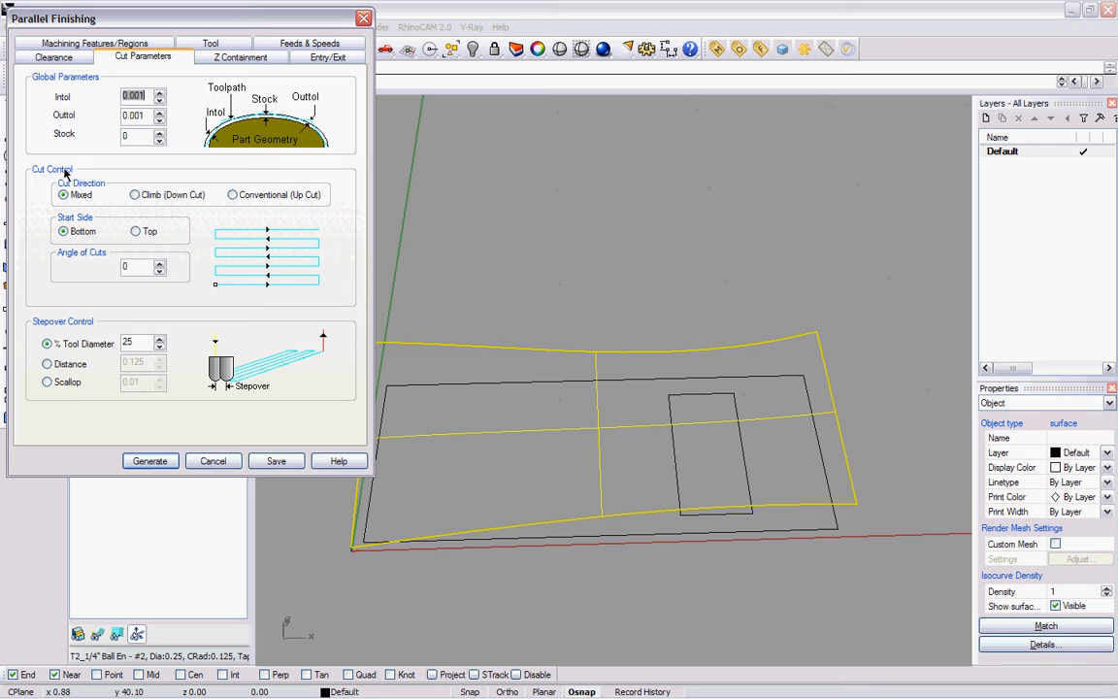
left_click(135, 194)
left_click(232, 194)
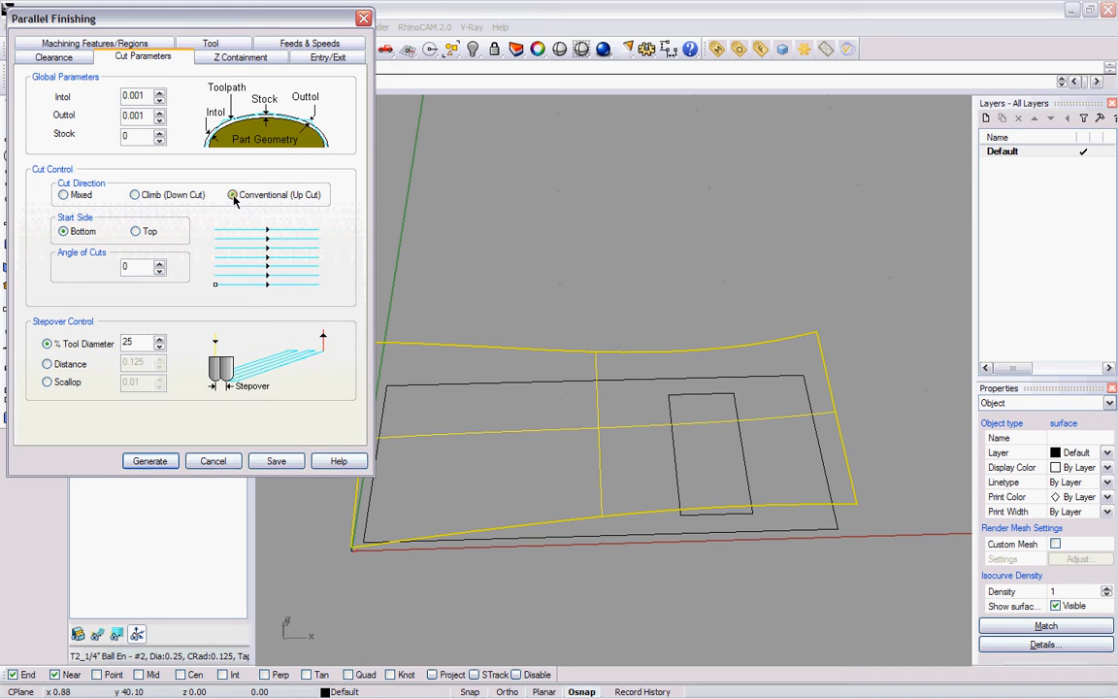
left_click(139, 193)
left_click(84, 196)
type("45")
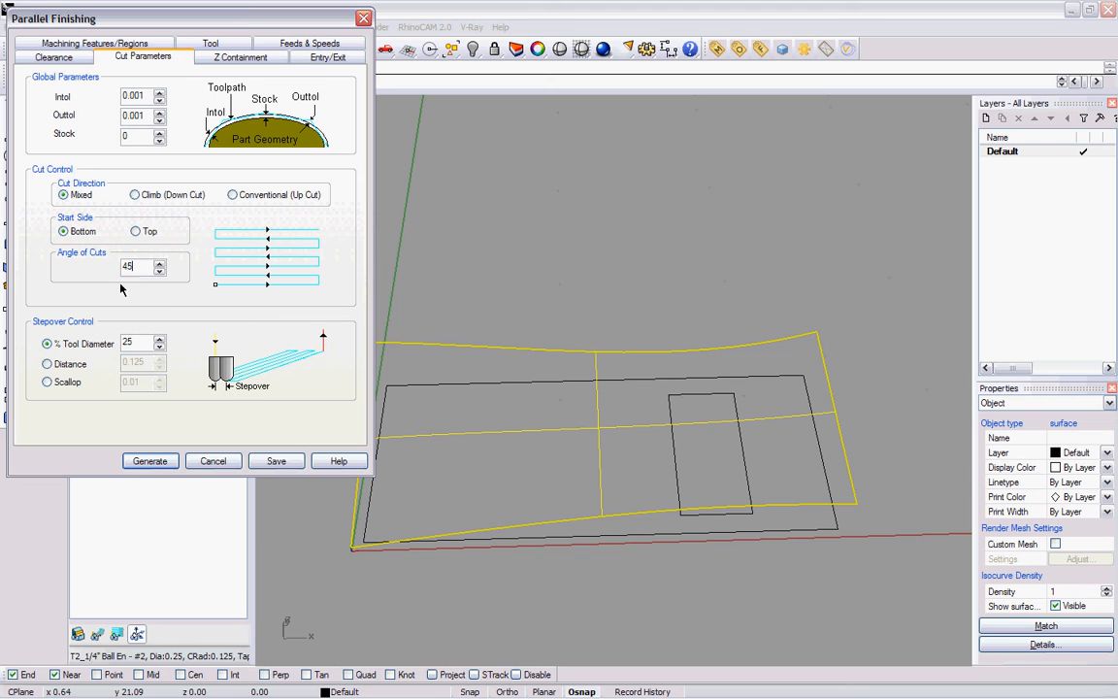
Step: Set the angle of cuts to 0 and the stepover to 20% of the tool diameter
left_click(140, 343)
left_click_drag(133, 266, 48, 270)
type("0")
double_click(142, 340)
type("20")
Step: Set the vertical distances of the entry approach motion and the exit departure motion to 0
left_click(251, 58)
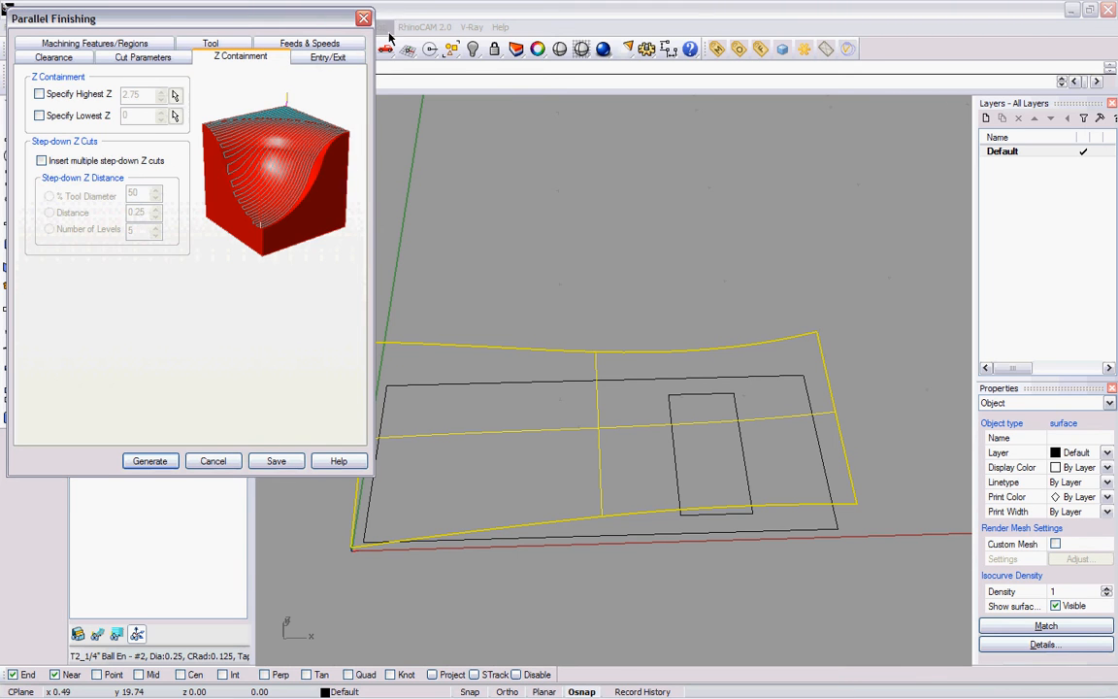
left_click(326, 58)
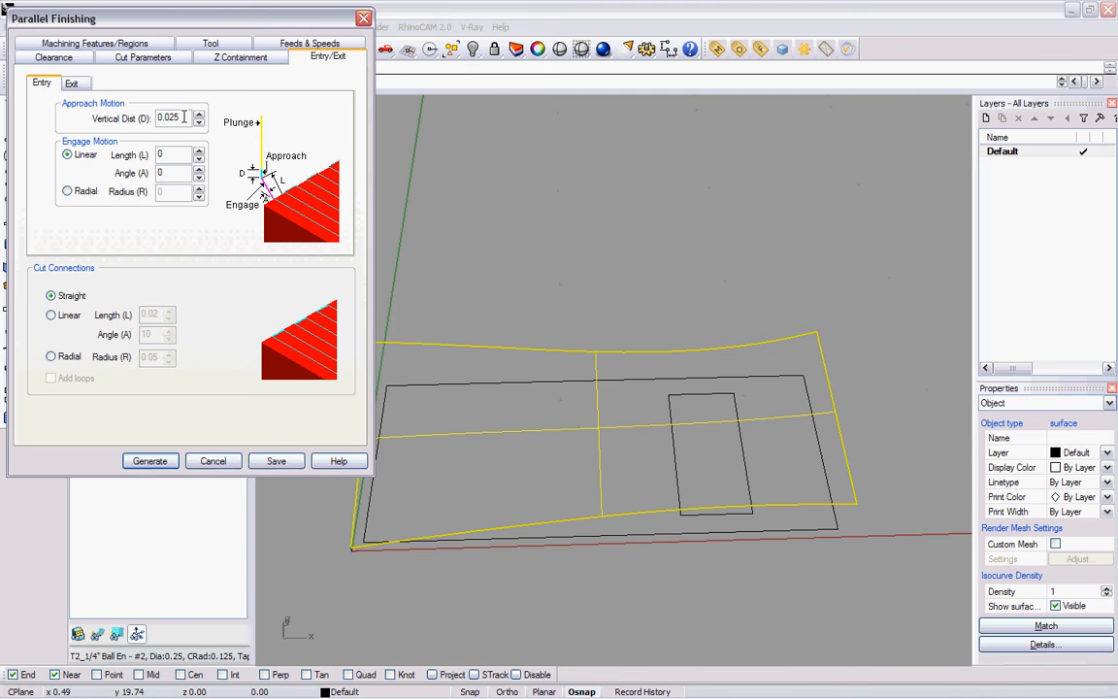
left_click(70, 81)
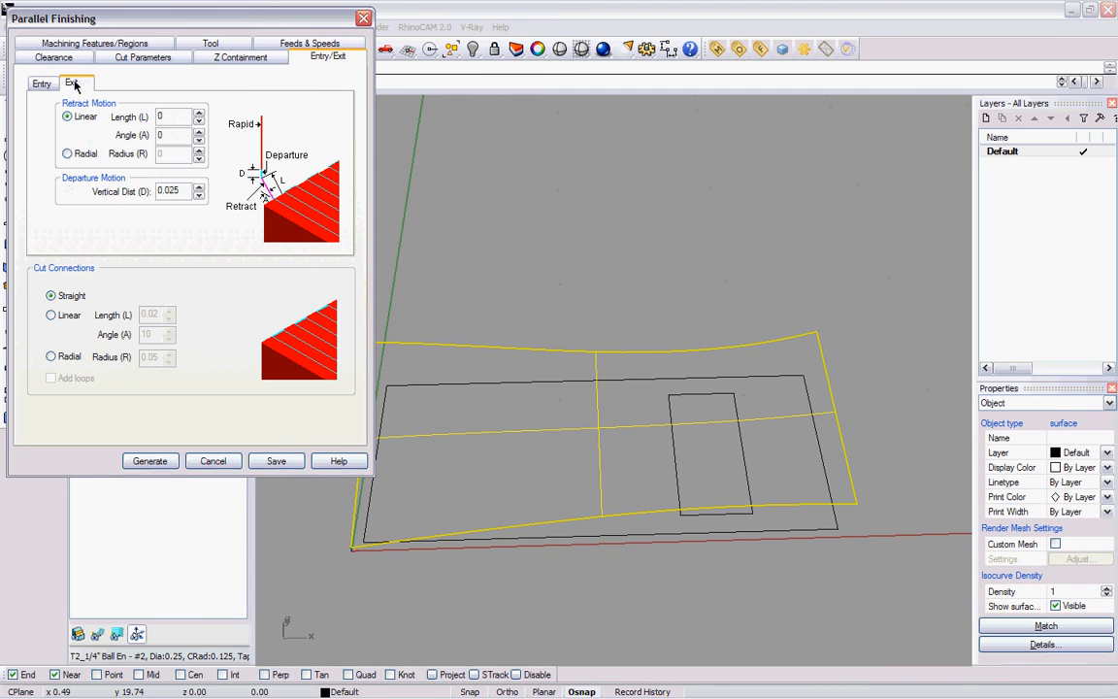
left_click(41, 83)
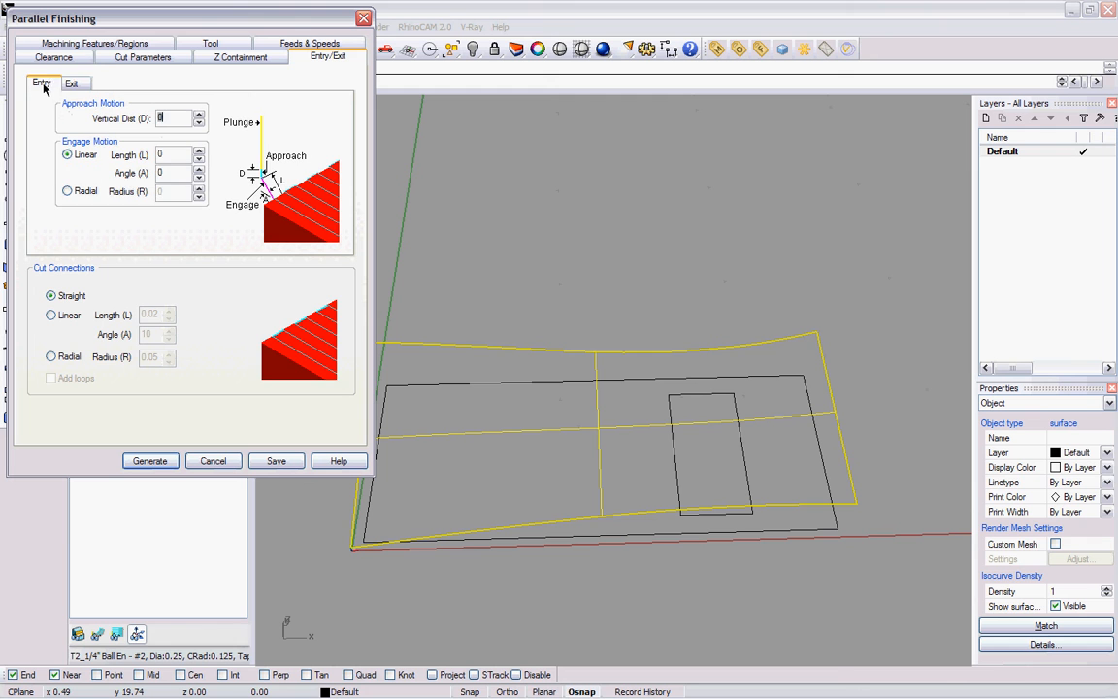
Step: Generate the Parallel Finishing operation after a last check of its settings, and display its toolpath on the surface
left_click(94, 42)
left_click(215, 56)
left_click(270, 56)
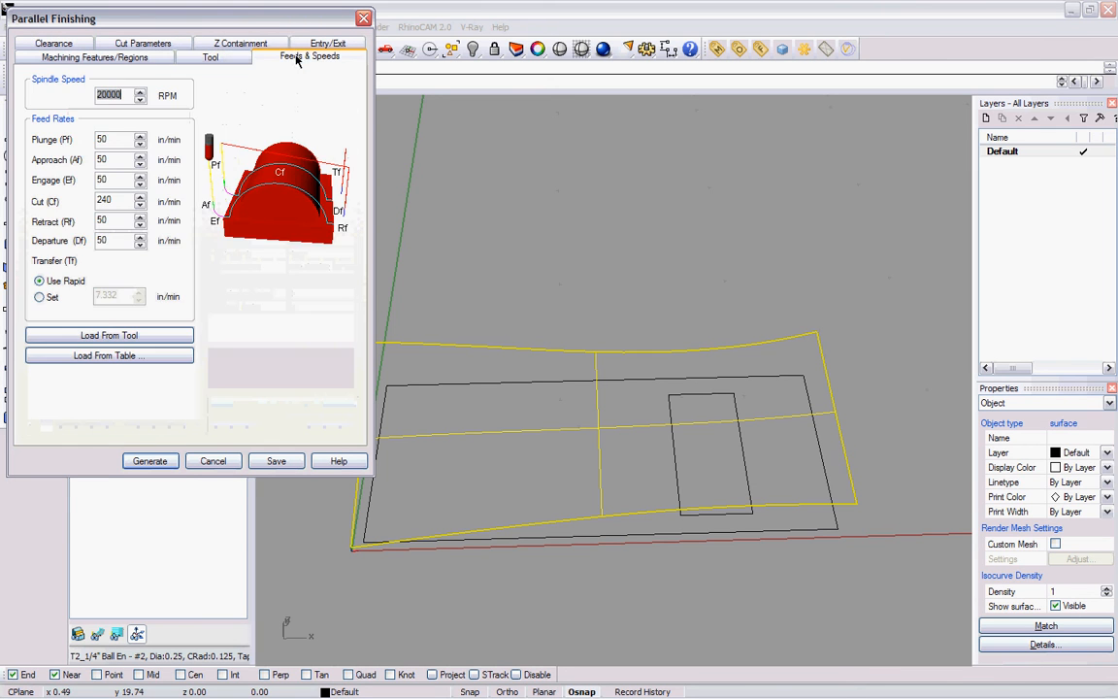
left_click(158, 464)
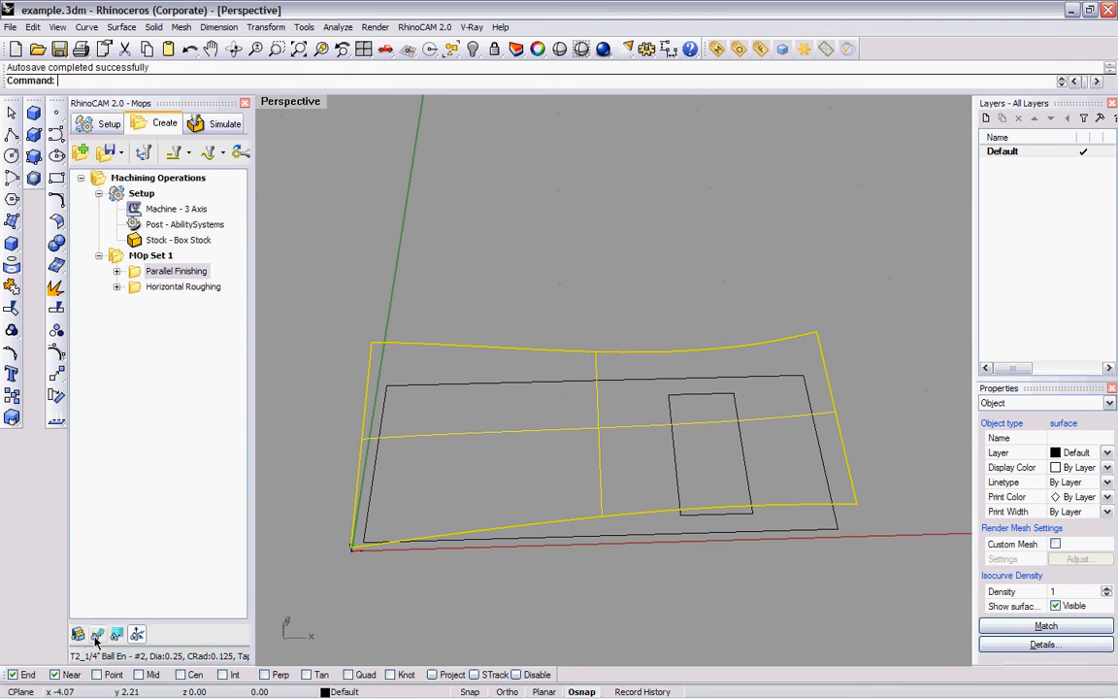
left_click(163, 271)
left_click(97, 634)
right_click_drag(762, 443, 753, 359)
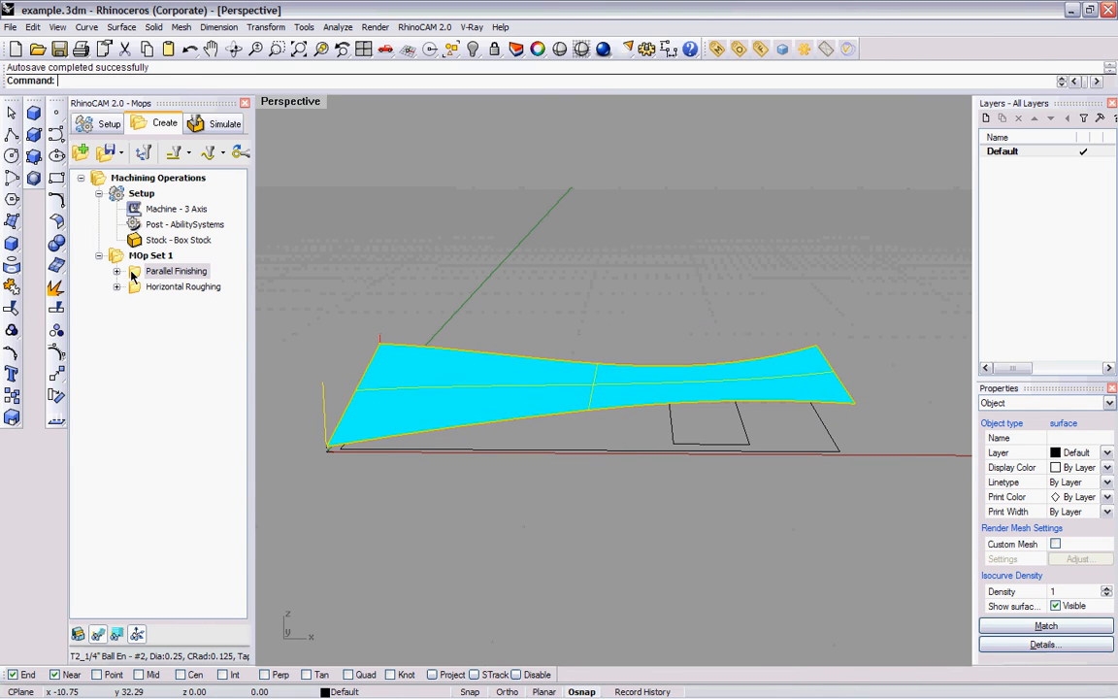
Step: Reorder MOp Set 1 so Horizontal Roughing runs before Parallel Finishing, and compare the two toolpaths
left_click(133, 272)
left_click(133, 286)
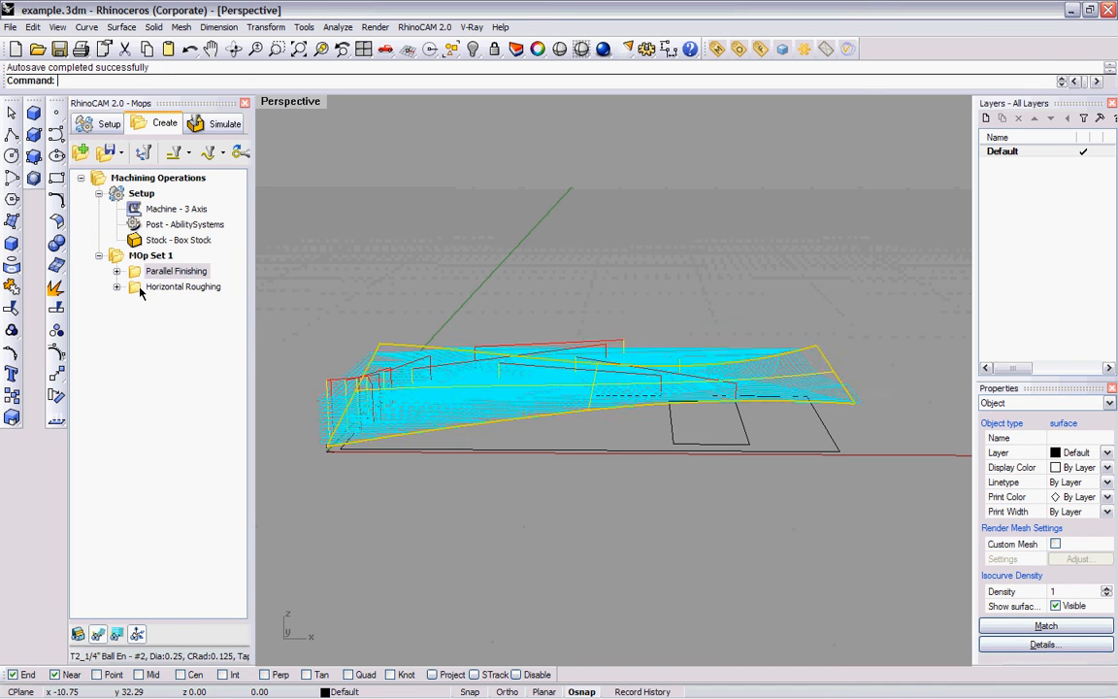
left_click_drag(134, 301, 136, 290)
left_click(136, 272)
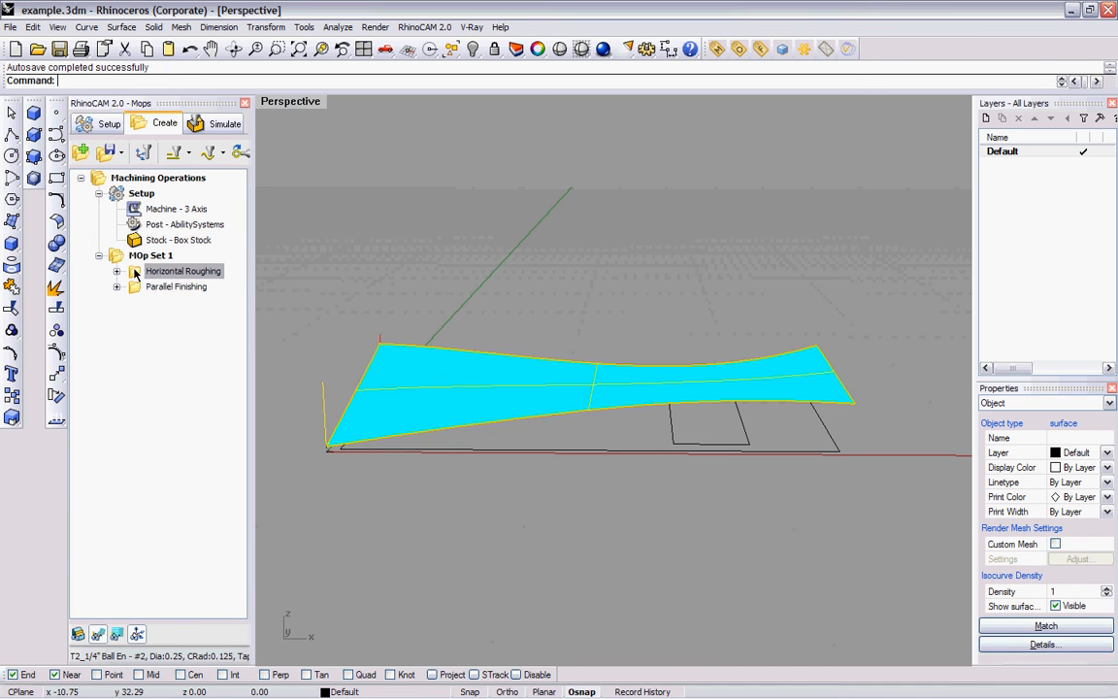
left_click(133, 286)
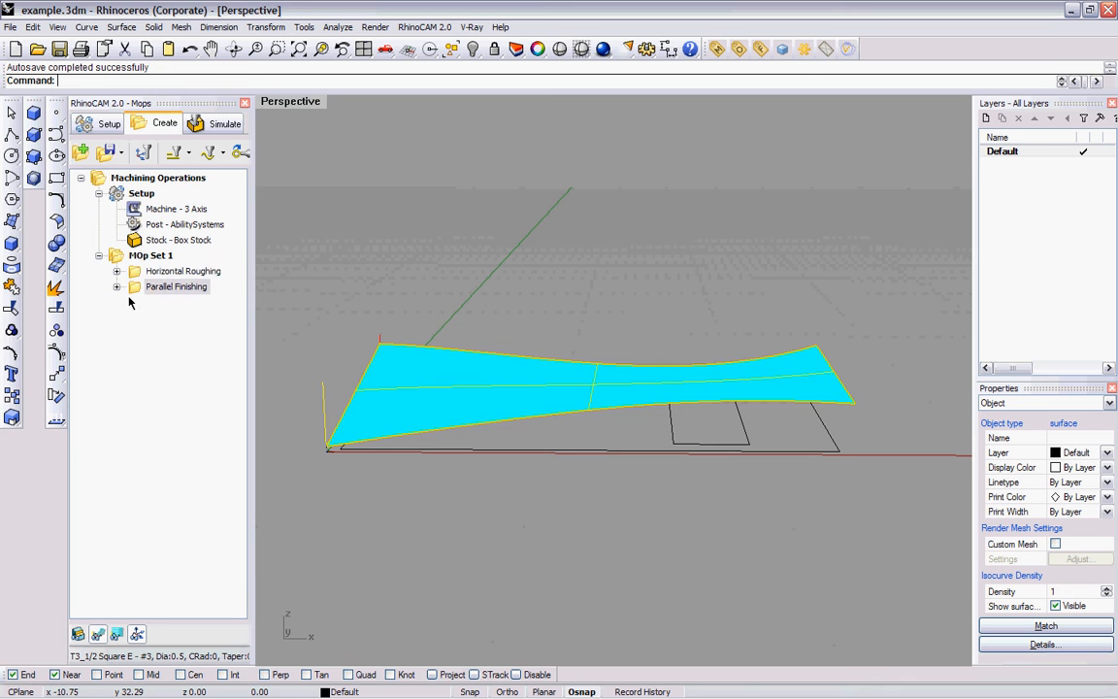
left_click_drag(133, 272, 129, 330)
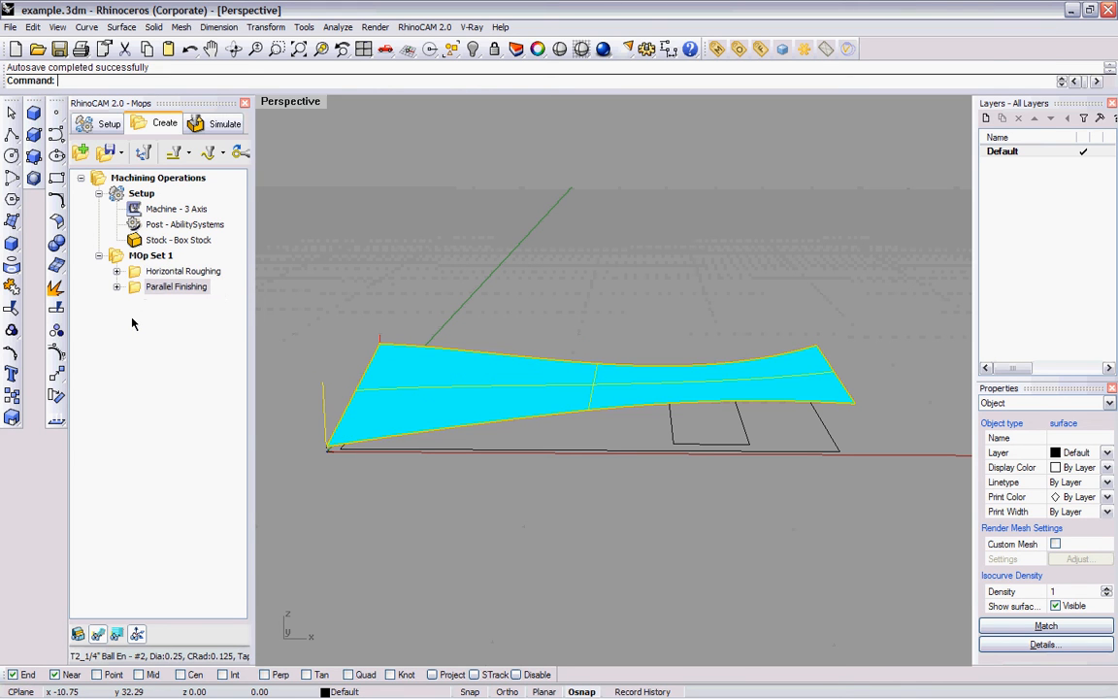
left_click(183, 273)
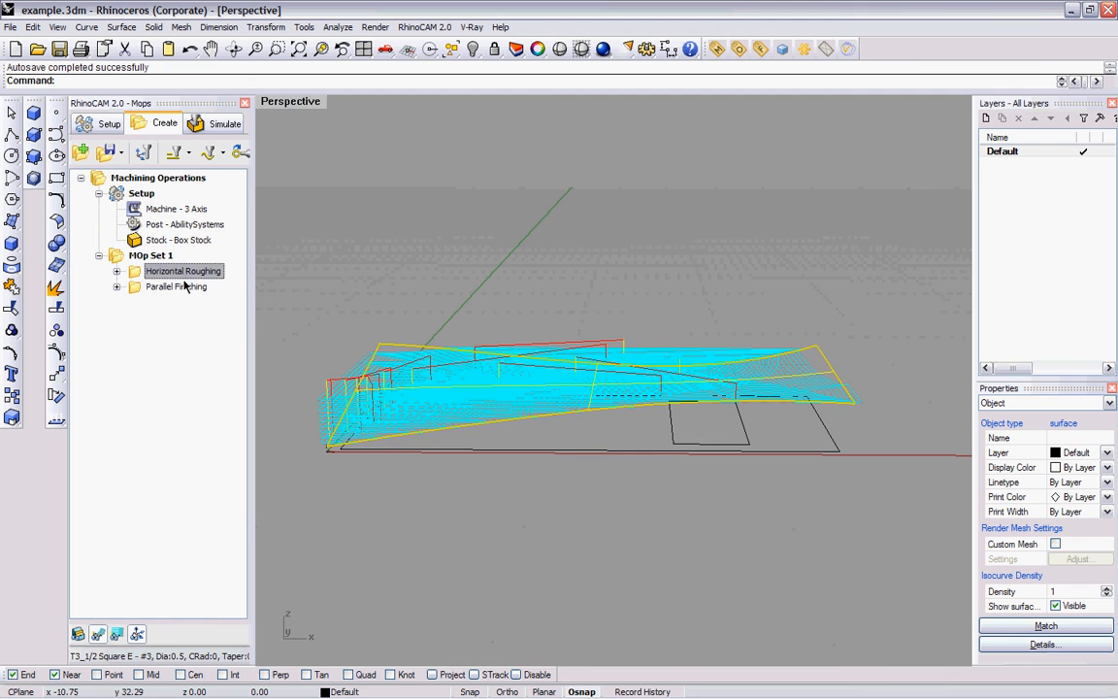
left_click(172, 289)
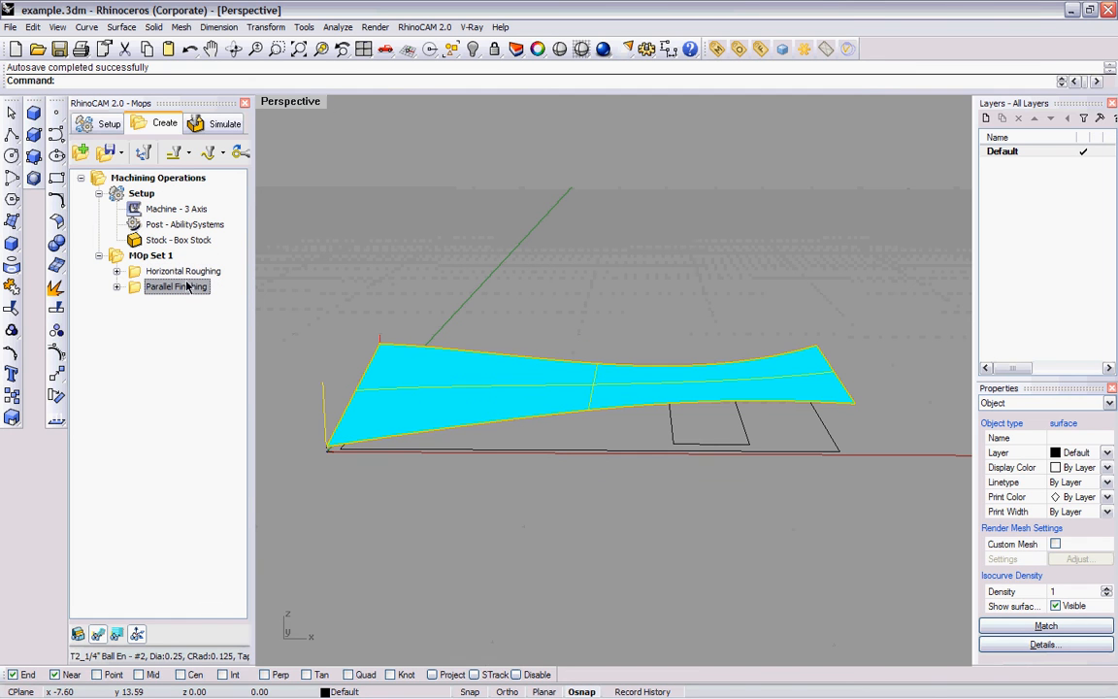
Step: Review the Parallel Finishing operation's feeds and speeds, clearance plane, Z containment and entry/exit settings without changing them, and collapse MOp Set 1
left_click(116, 288)
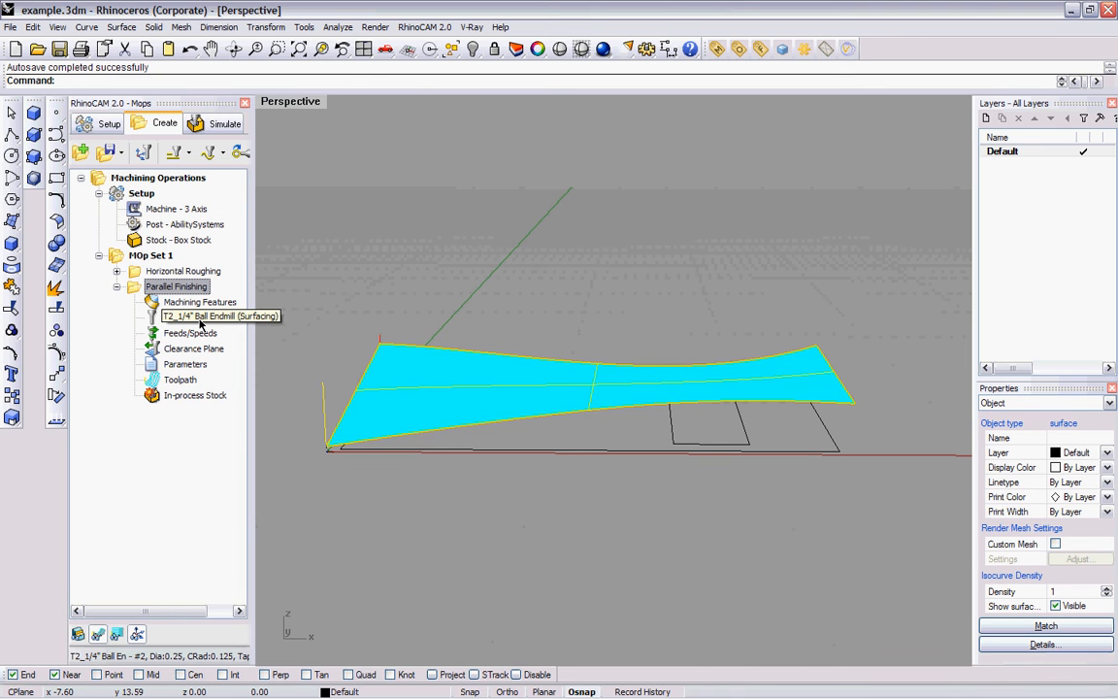
double_click(175, 333)
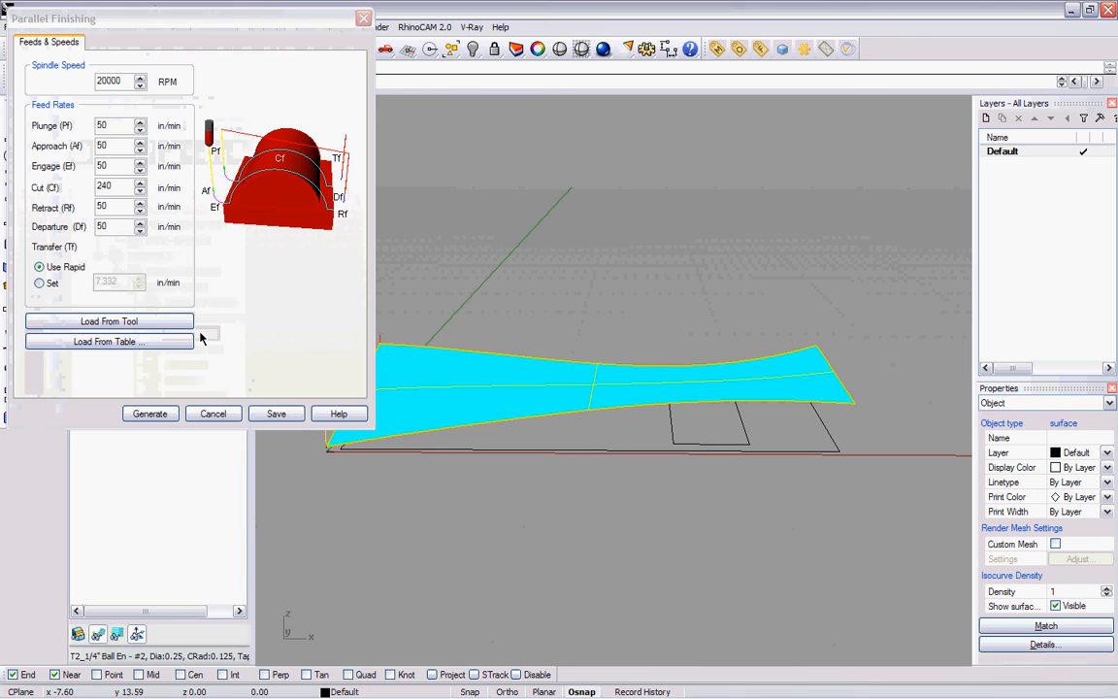
left_click(213, 414)
double_click(213, 353)
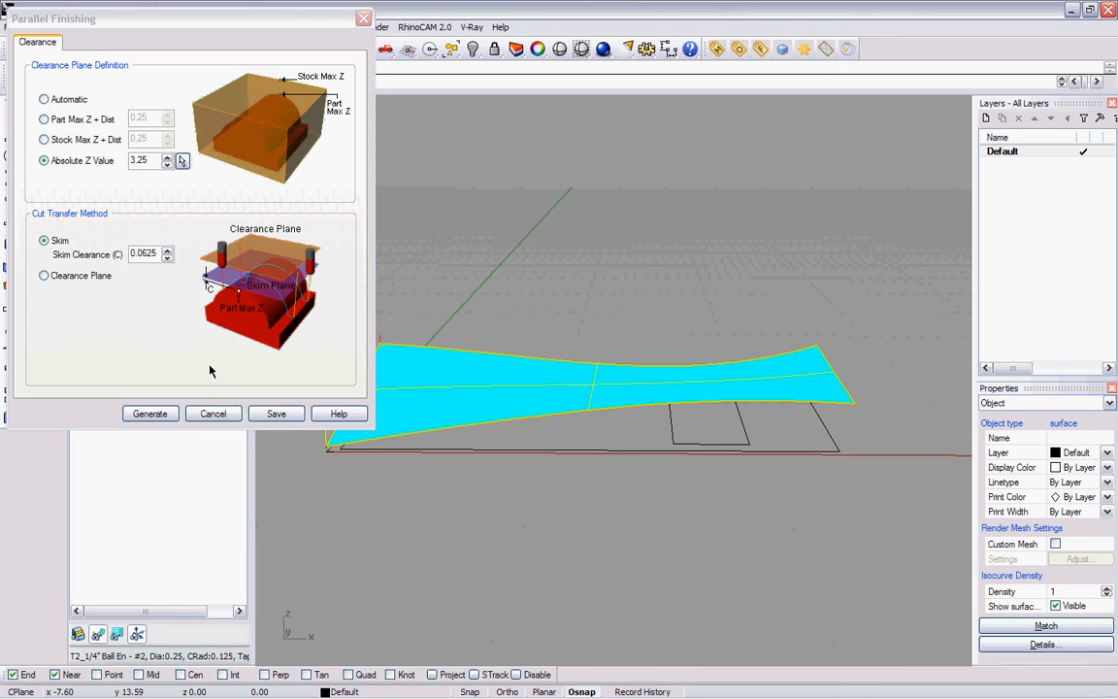
left_click(211, 414)
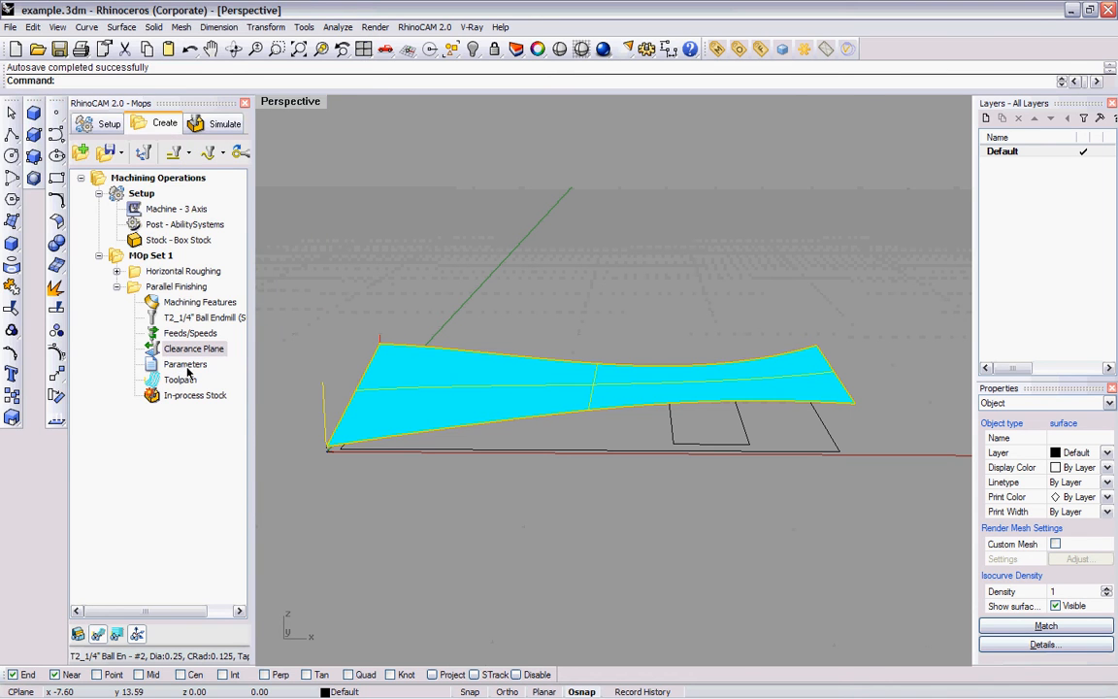
double_click(180, 371)
left_click(109, 43)
left_click(175, 43)
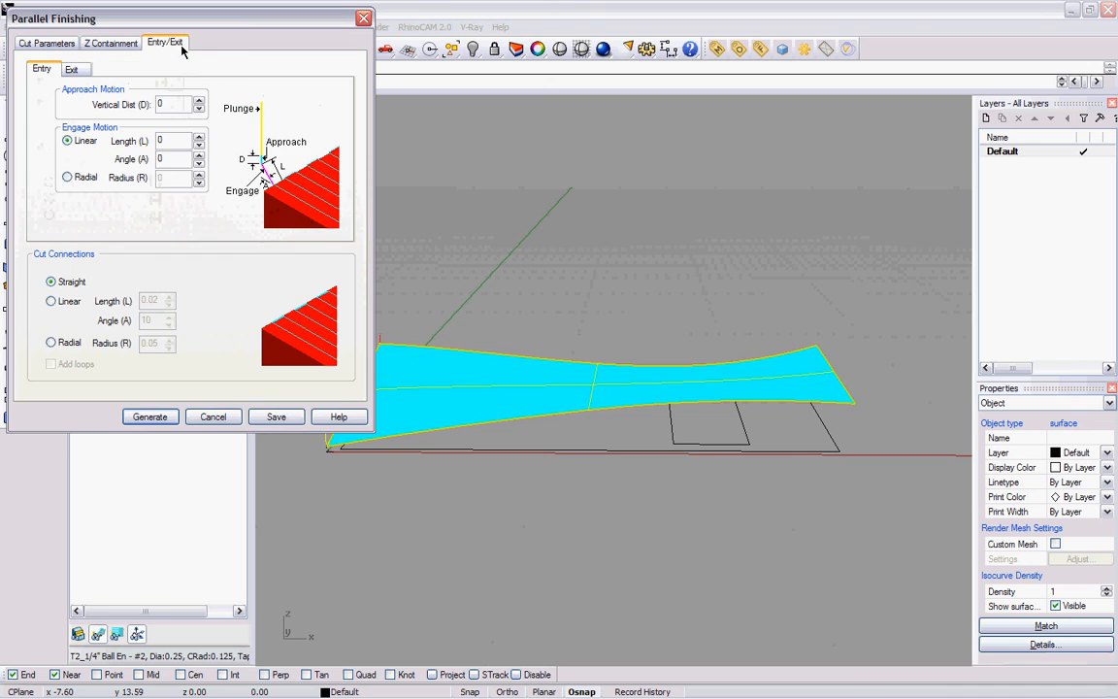
left_click(73, 70)
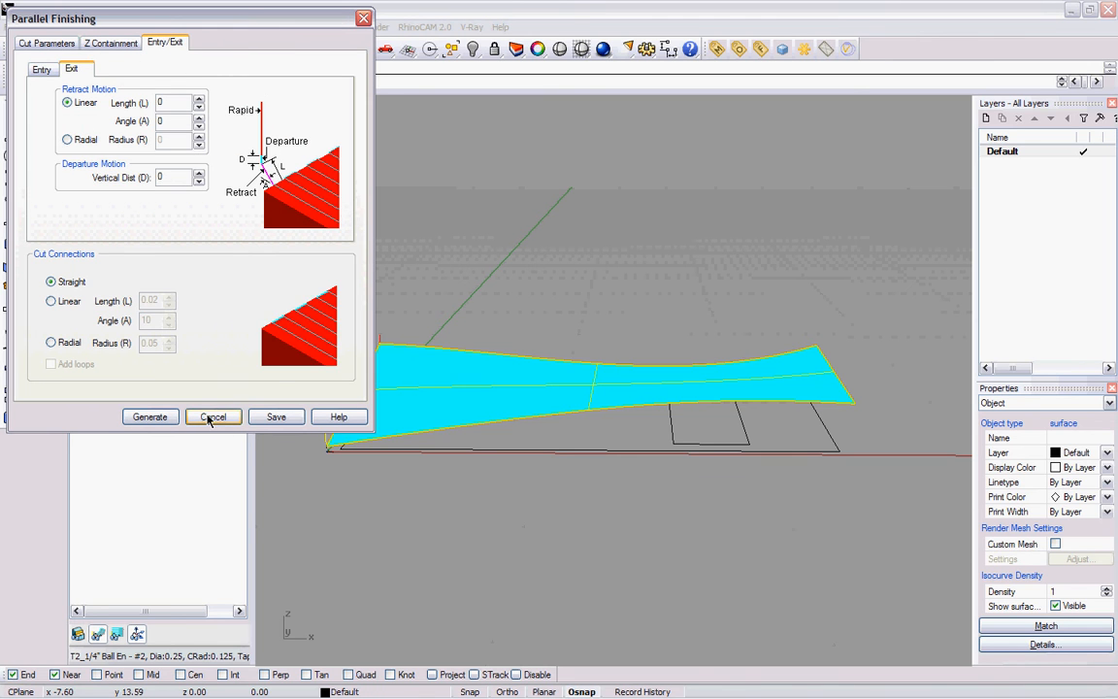
left_click(170, 417)
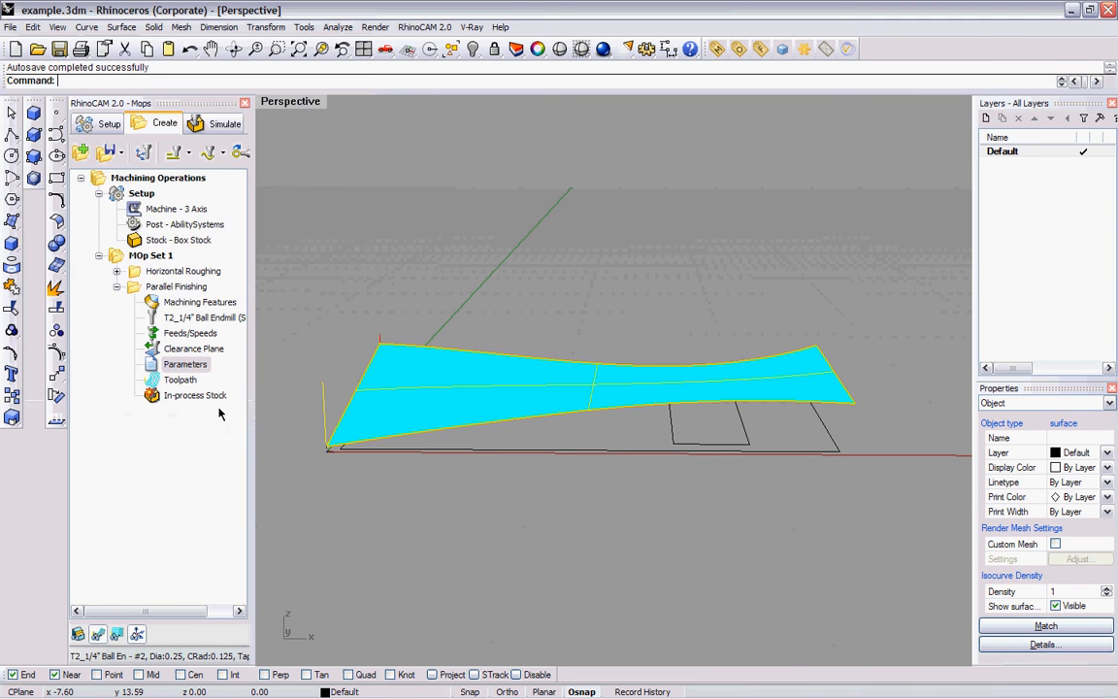
left_click(117, 287)
left_click(99, 255)
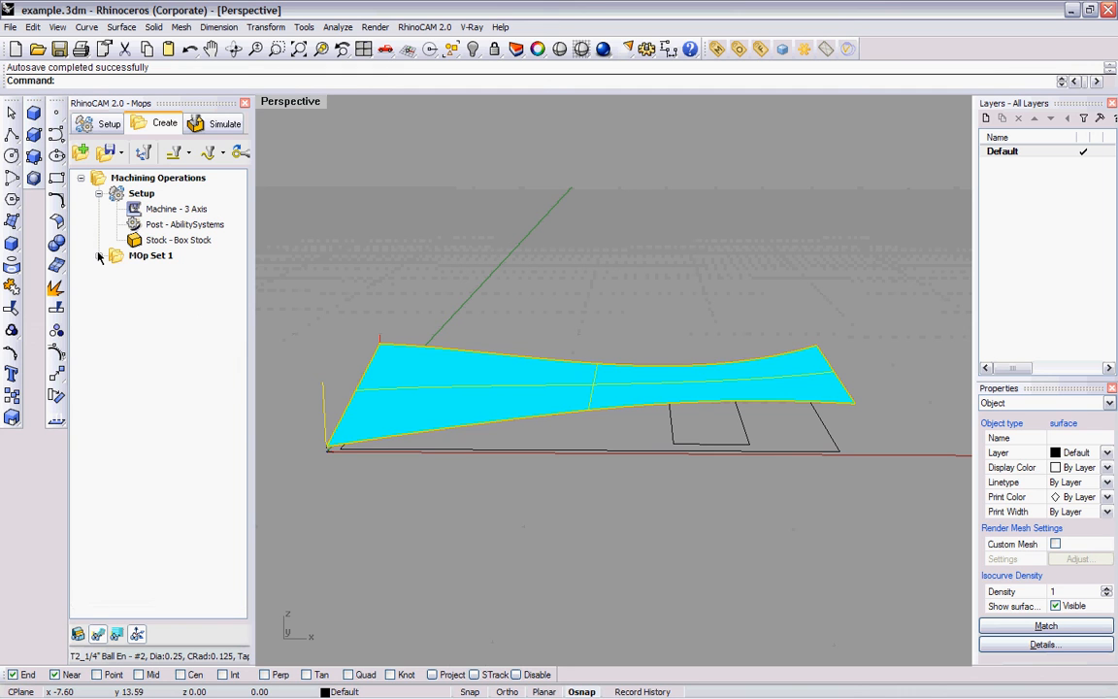
Step: Review the machining information for all of MOp Set 1, including cut feeds and machine times, and close the report
left_click(149, 253)
right_click(143, 255)
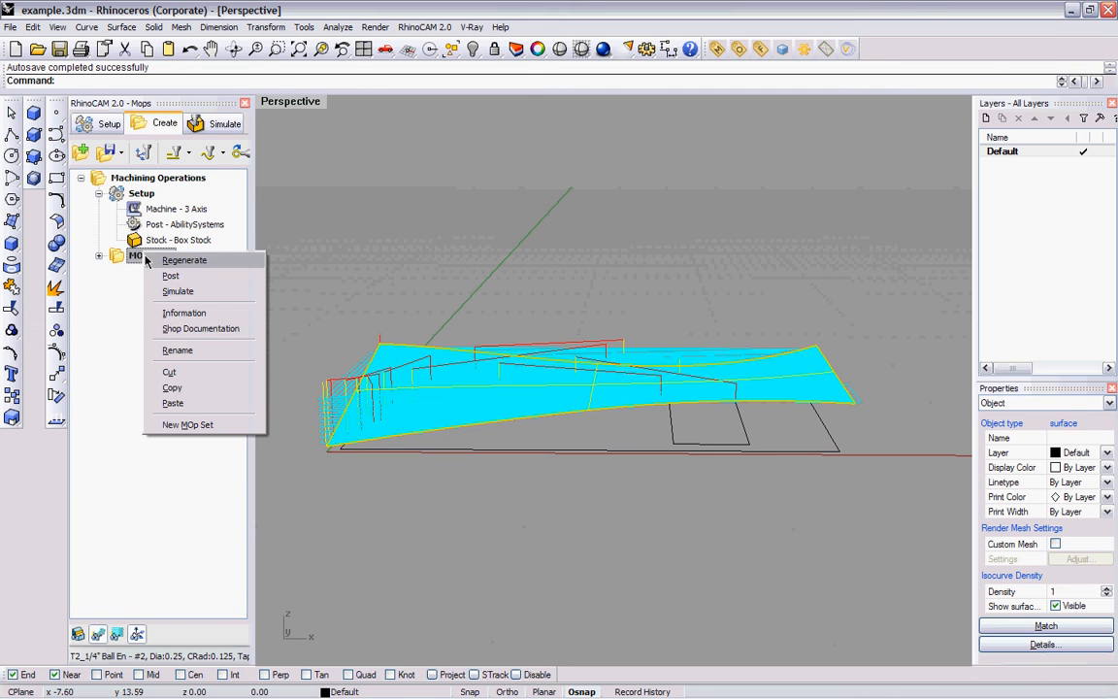
left_click(213, 312)
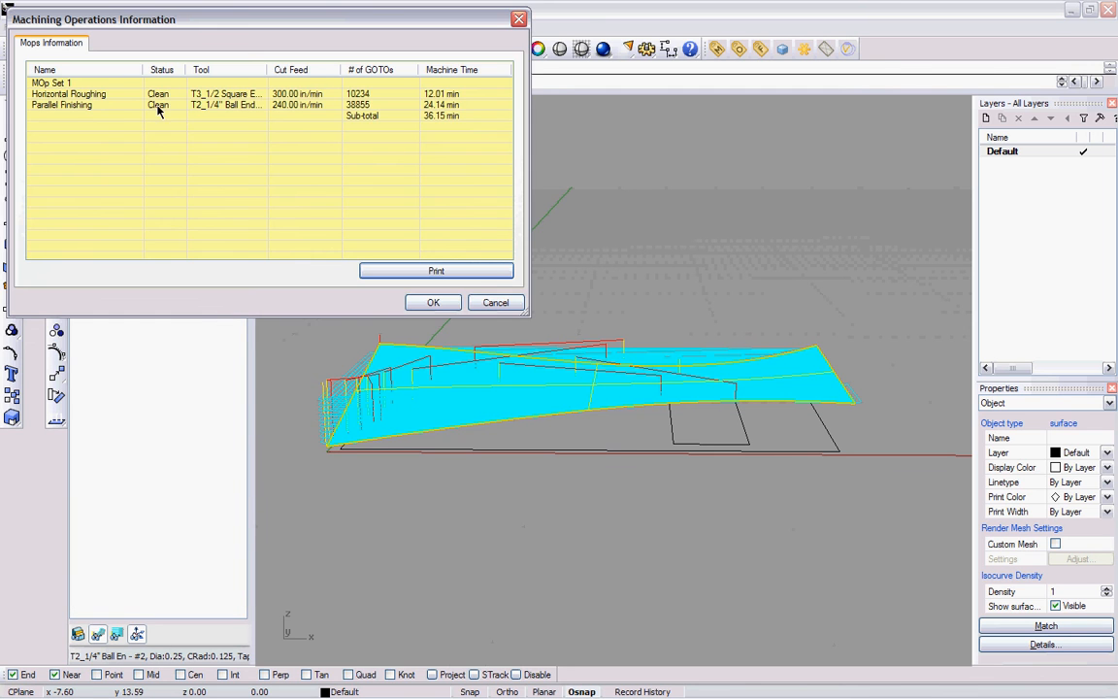
left_click(494, 301)
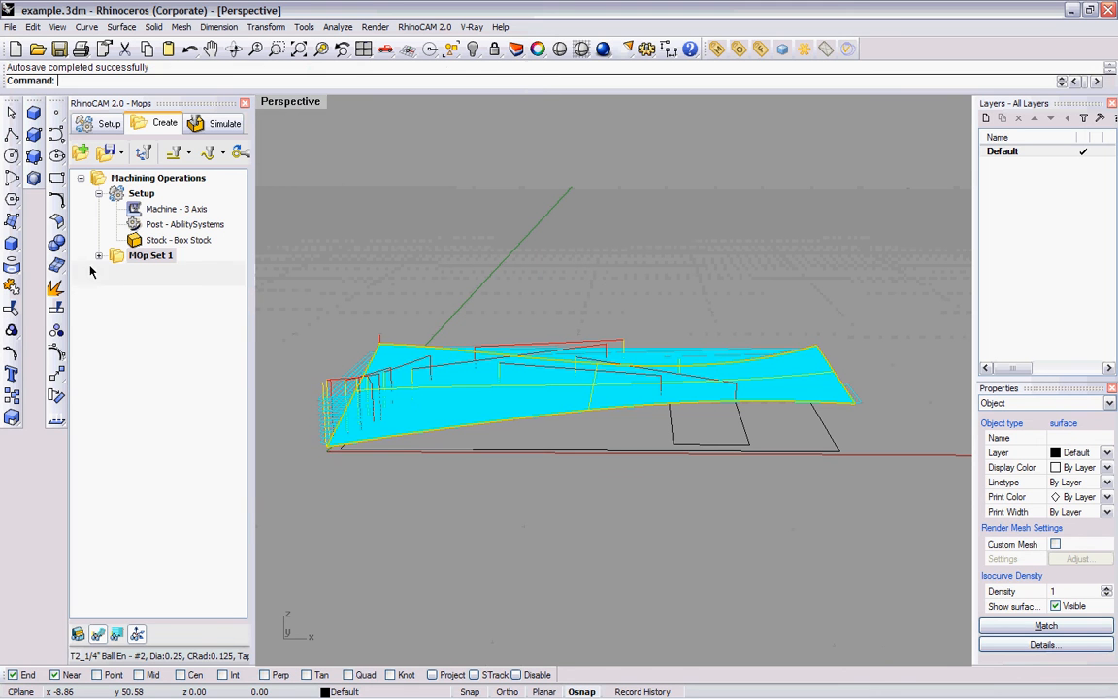
Step: Check the machining information of the Horizontal Roughing operation alone and close the report
left_click(174, 275)
right_click(174, 274)
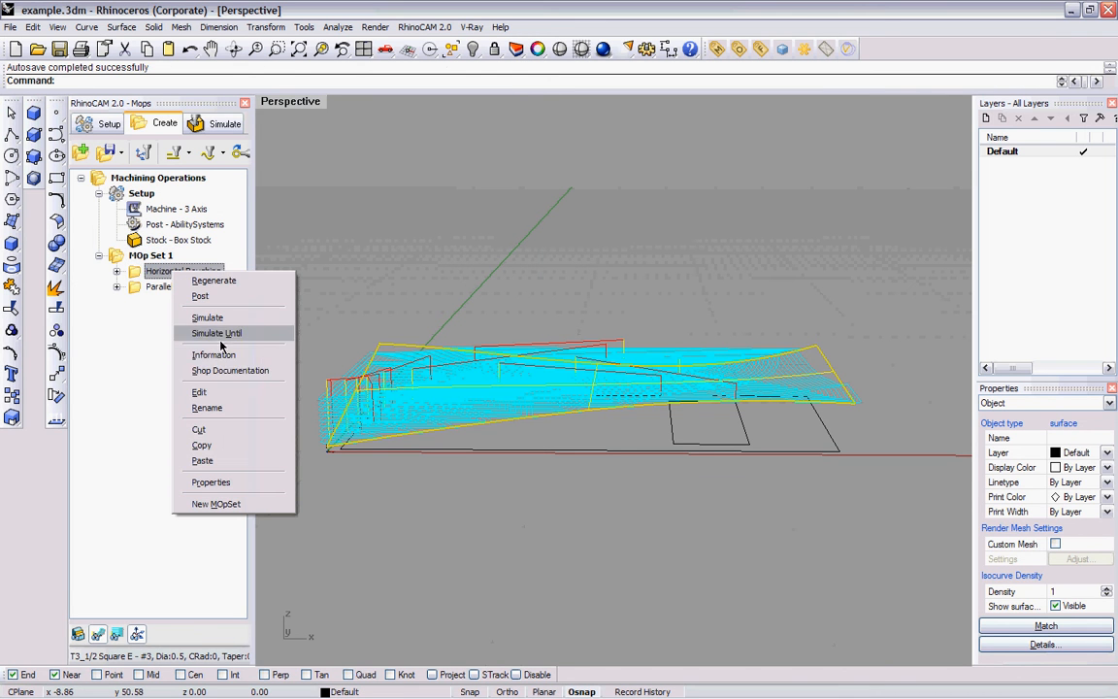
left_click(215, 355)
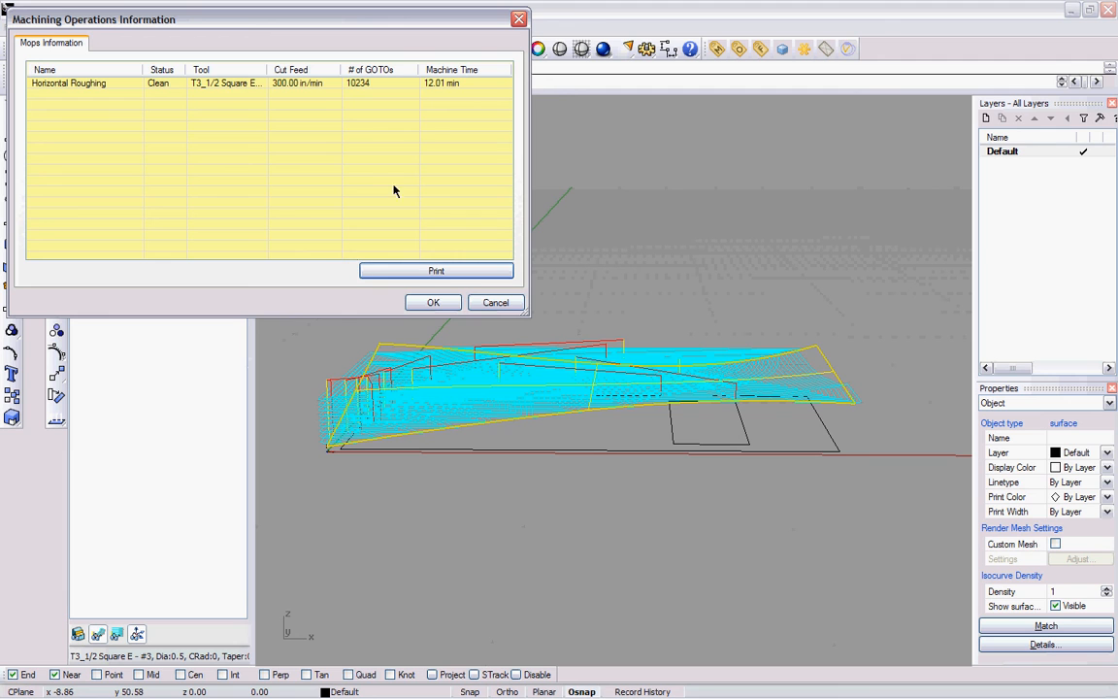
left_click(495, 302)
Step: Check the machining information of the Parallel Finishing operation alone, close the report and collapse MOp Set 1
left_click(170, 287)
right_click(165, 287)
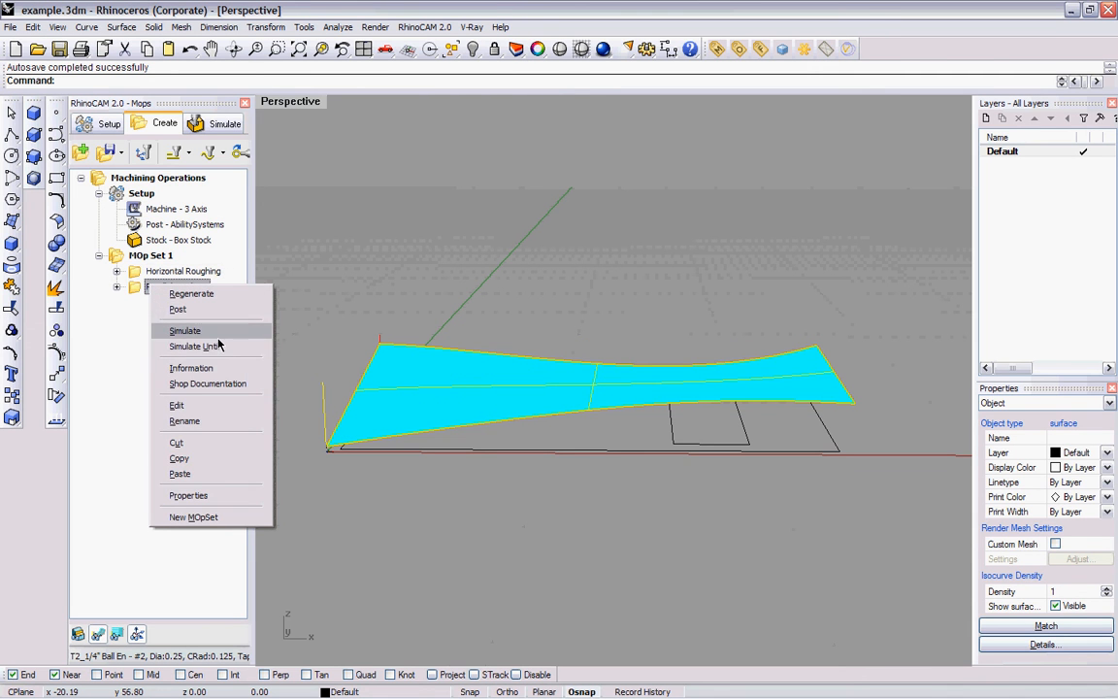
left_click(225, 368)
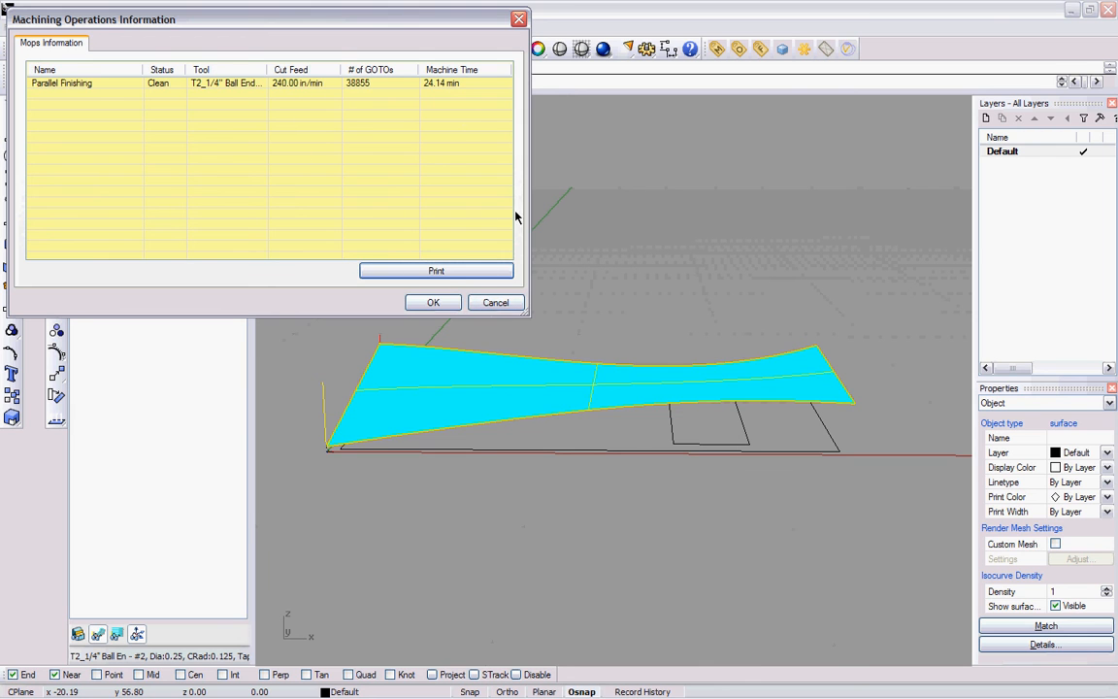
left_click(496, 303)
left_click(98, 255)
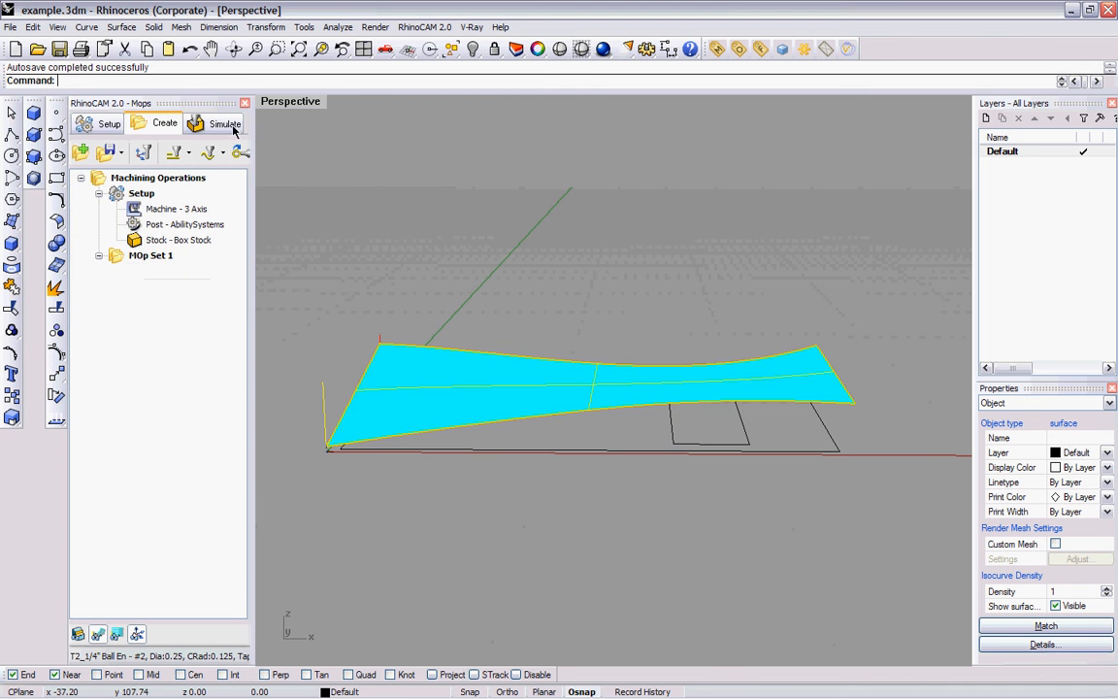
Step: Display the box stock and run the material-removal simulation of MOp Set 1, inspecting the roughed and finished surface from several angles
left_click(224, 124)
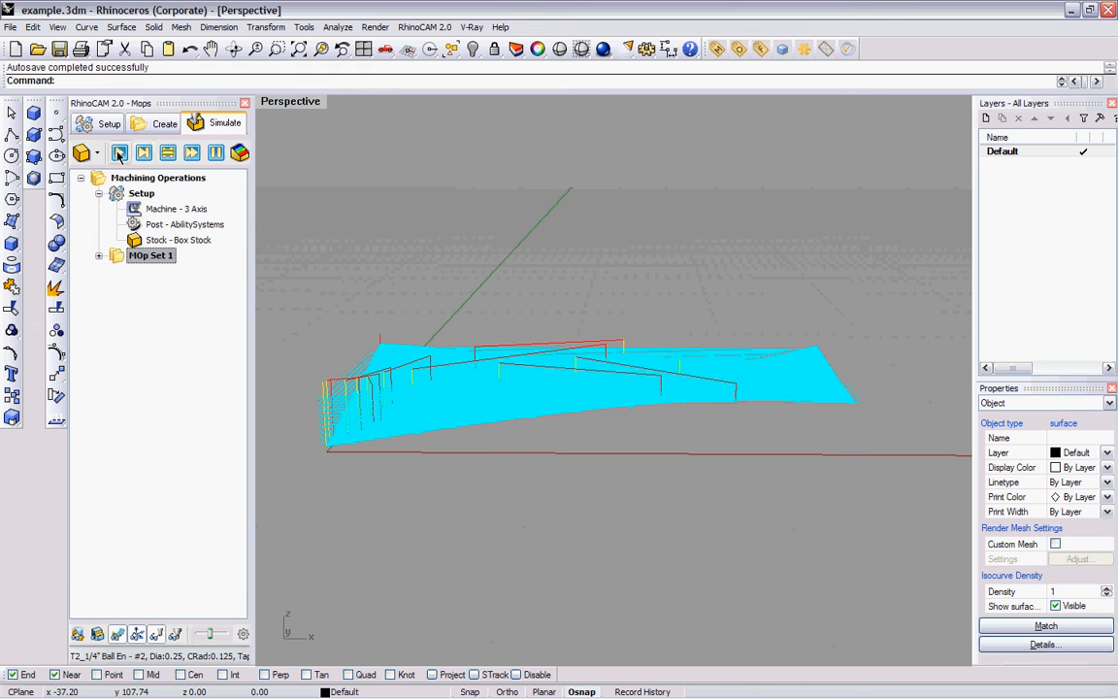
left_click(98, 634)
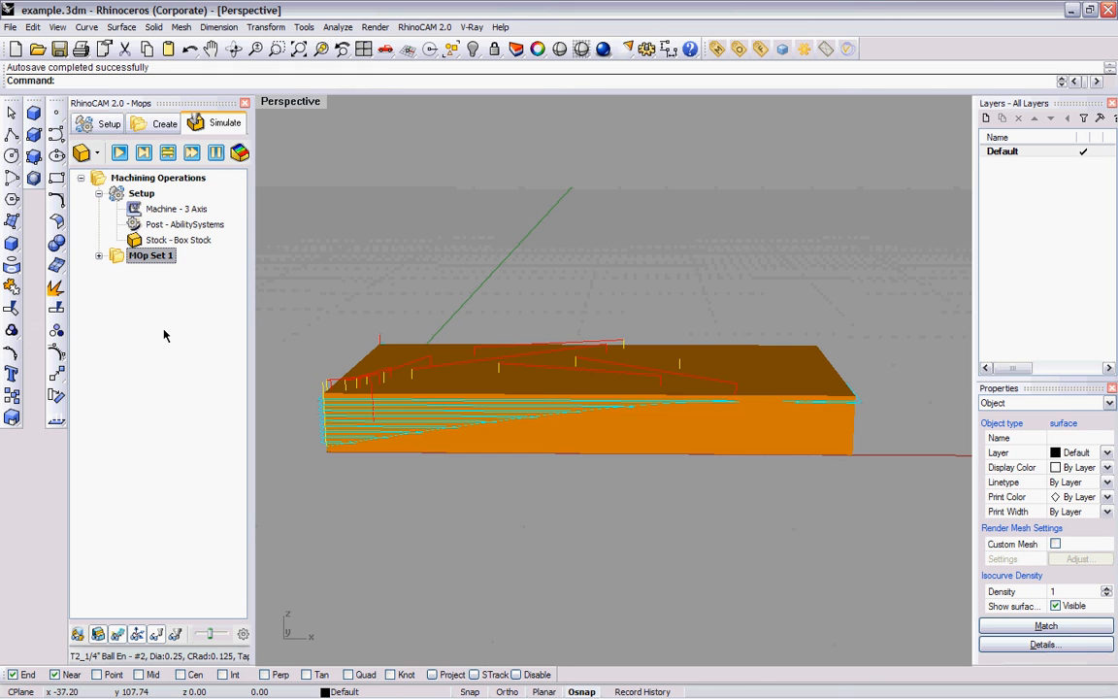
left_click(119, 153)
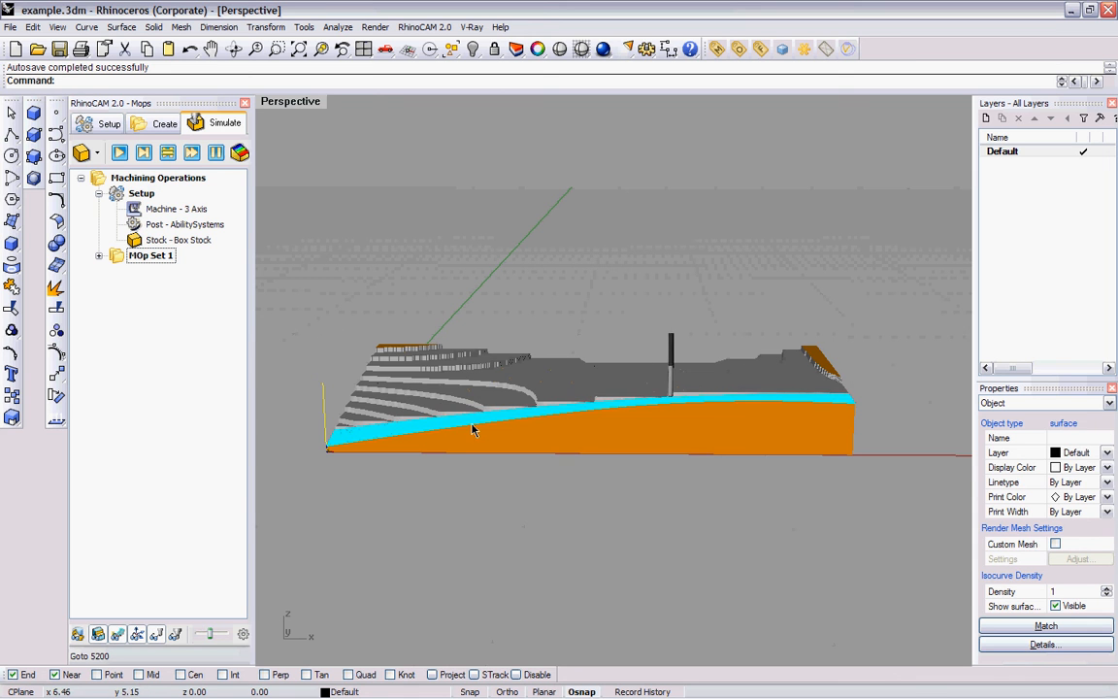
right_click_drag(468, 474, 529, 485)
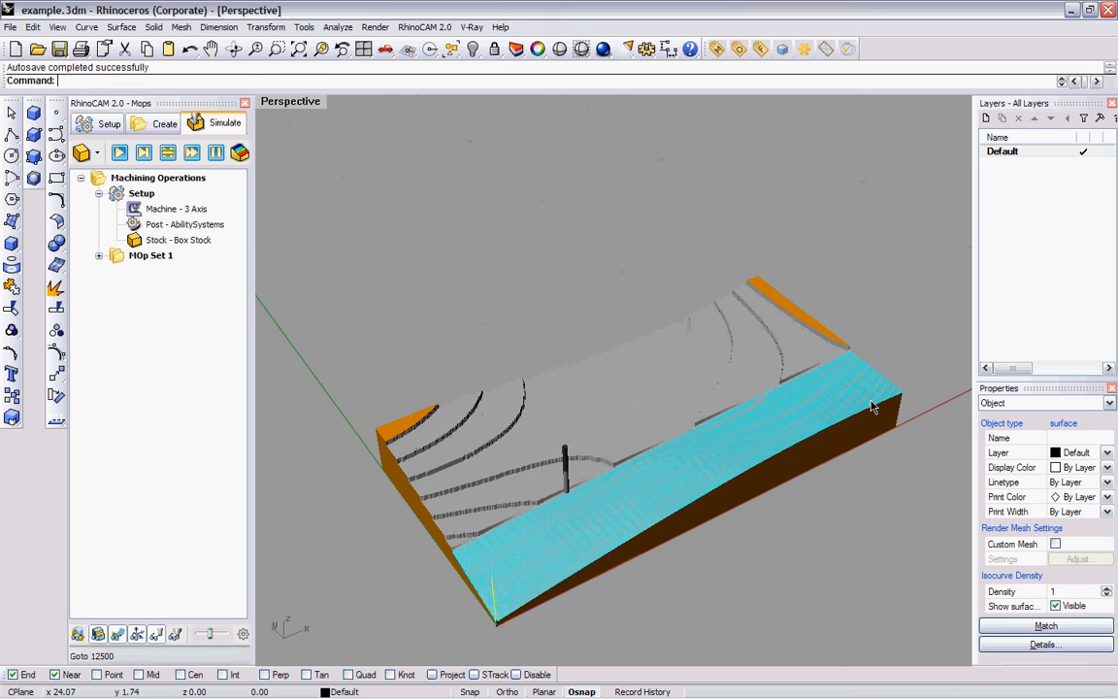
right_click_drag(877, 365, 879, 430)
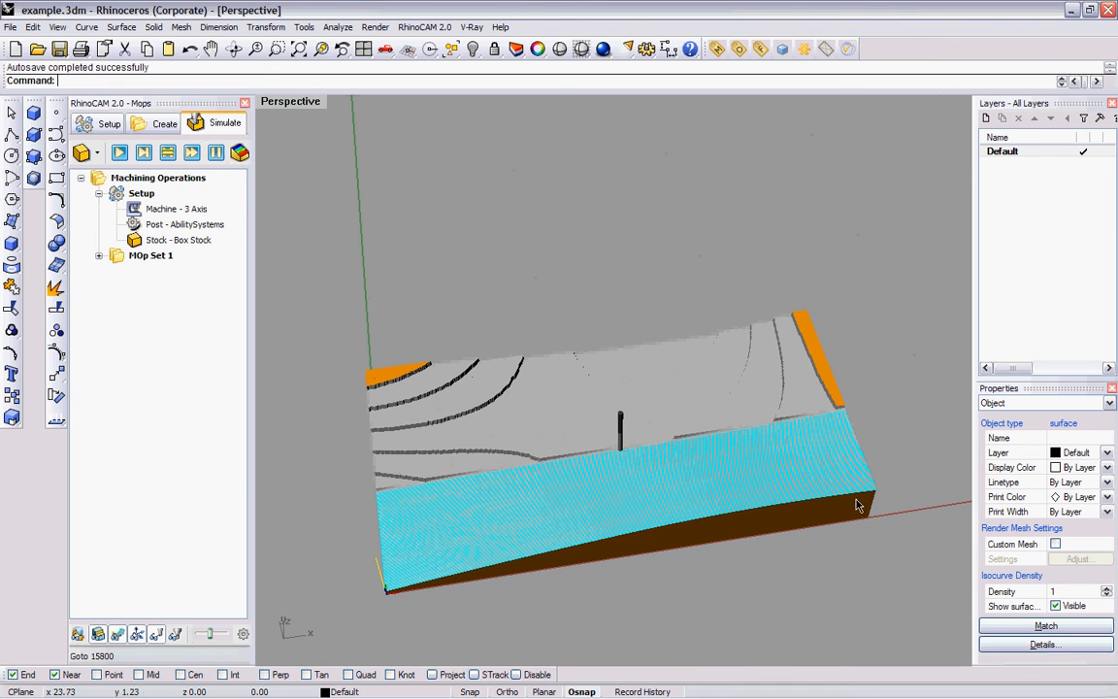
right_click_drag(915, 483, 910, 399)
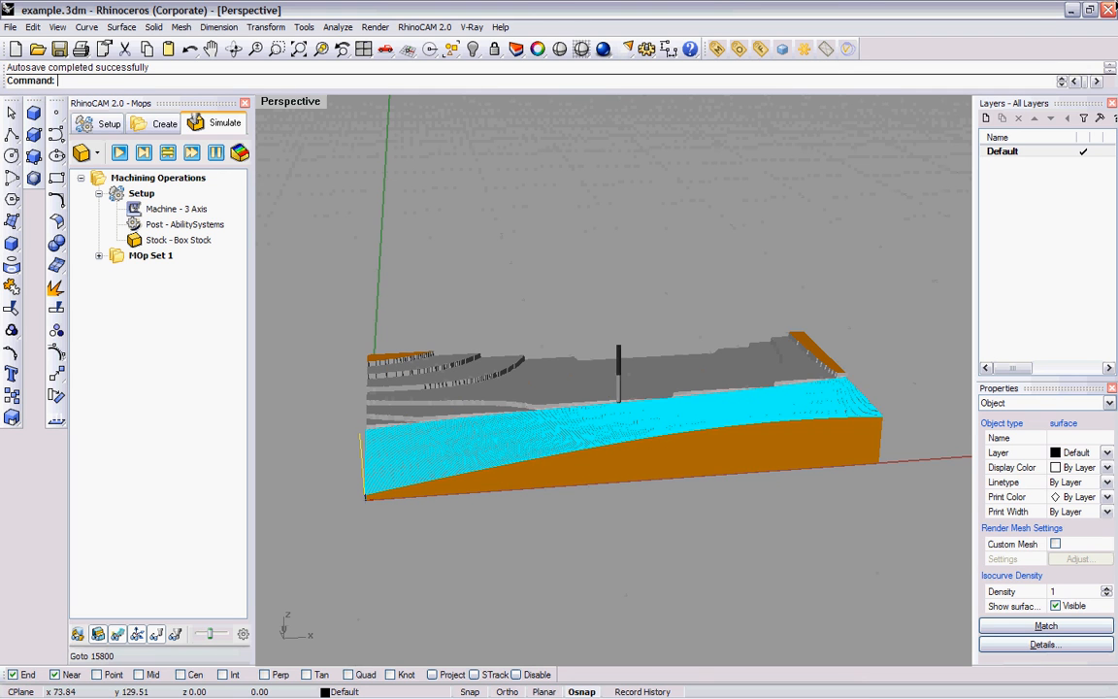